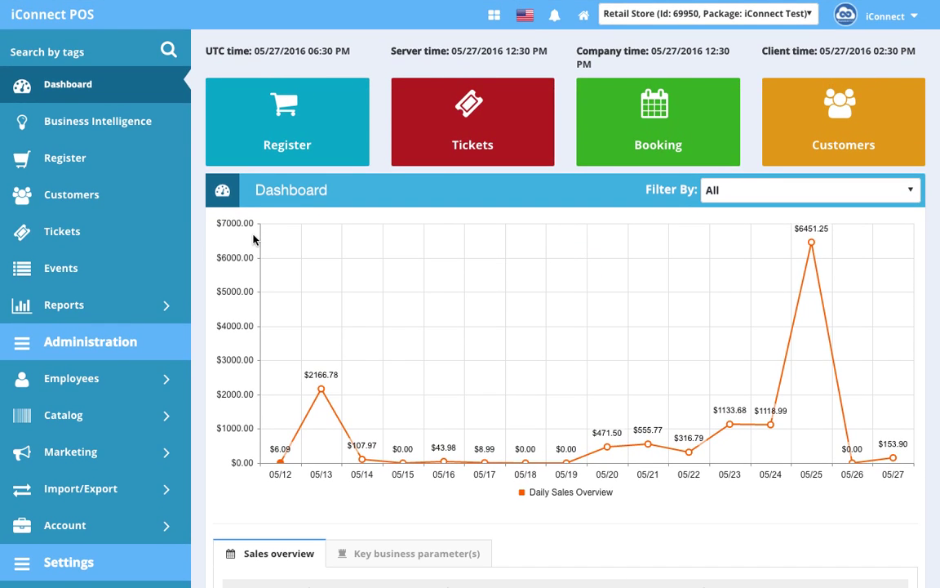
Open the Products/Services list in the catalog's Products & Services section.
{"action": "left_click", "coordinate": [124, 413]}
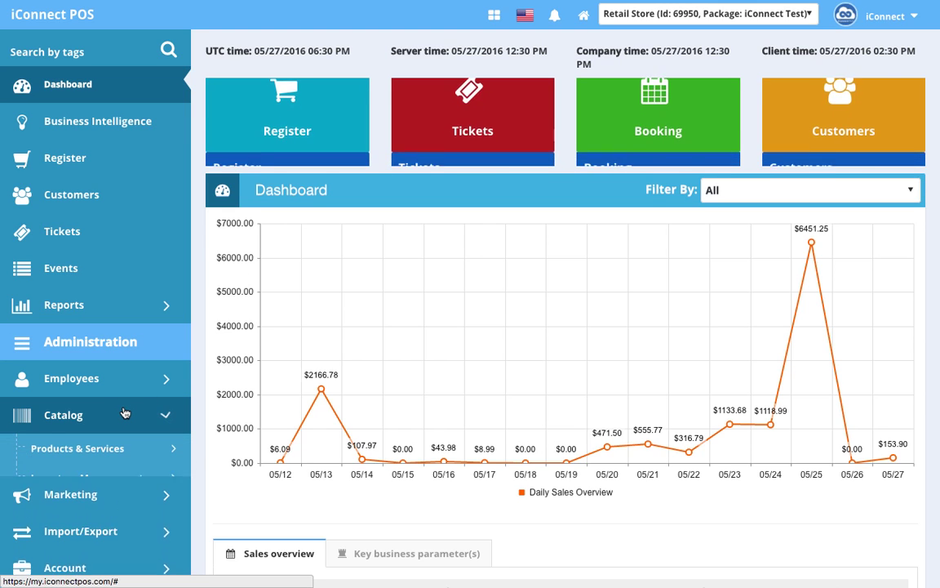
{"action": "left_click", "coordinate": [148, 449]}
{"action": "scroll", "coordinate": [147, 452], "scroll_direction": "down", "scroll_amount": 2}
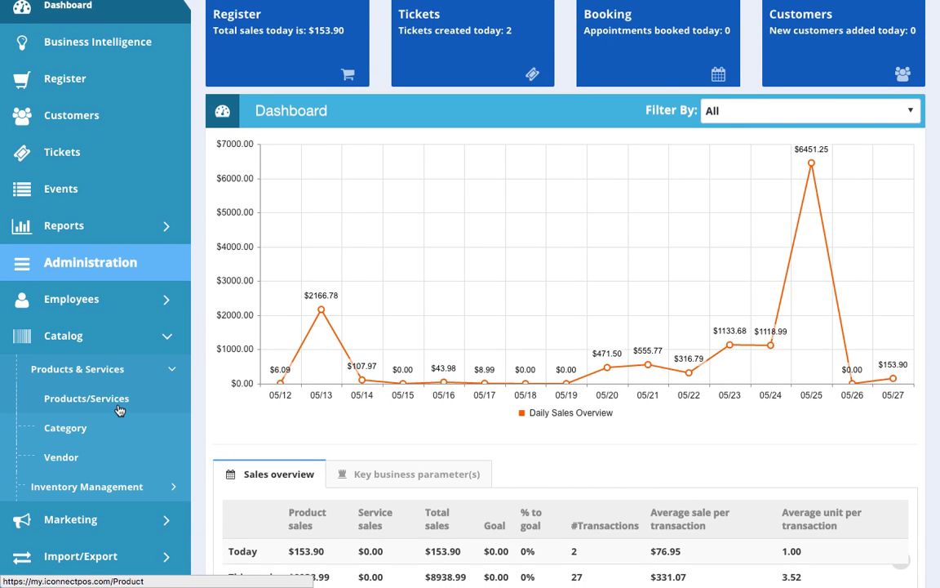
{"action": "left_click", "coordinate": [119, 410]}
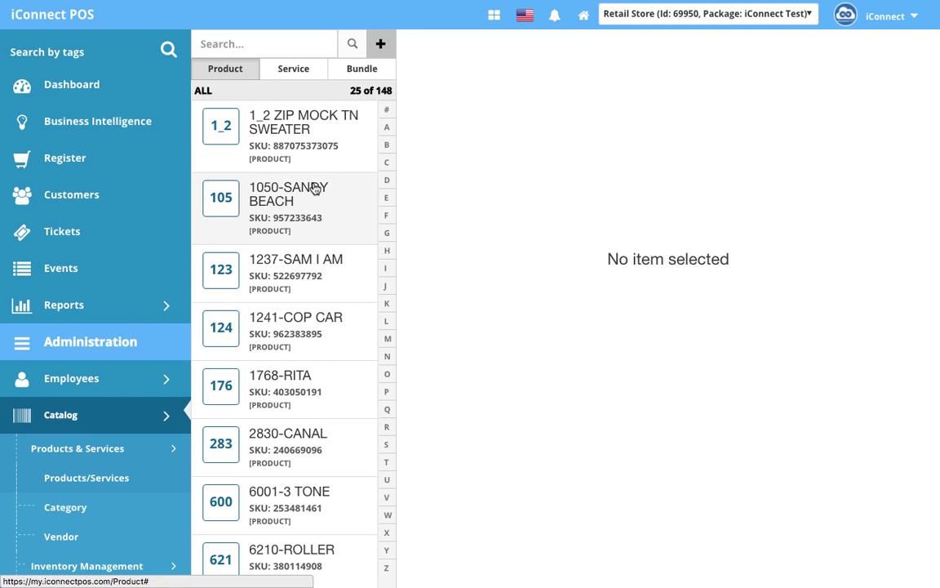
Browse the product list and examine the details of the 1_2 ZIP MOCK TN SWEATER product.
{"action": "scroll", "coordinate": [320, 243], "scroll_direction": "down", "scroll_amount": 5}
{"action": "scroll", "coordinate": [320, 243], "scroll_direction": "up", "scroll_amount": 5}
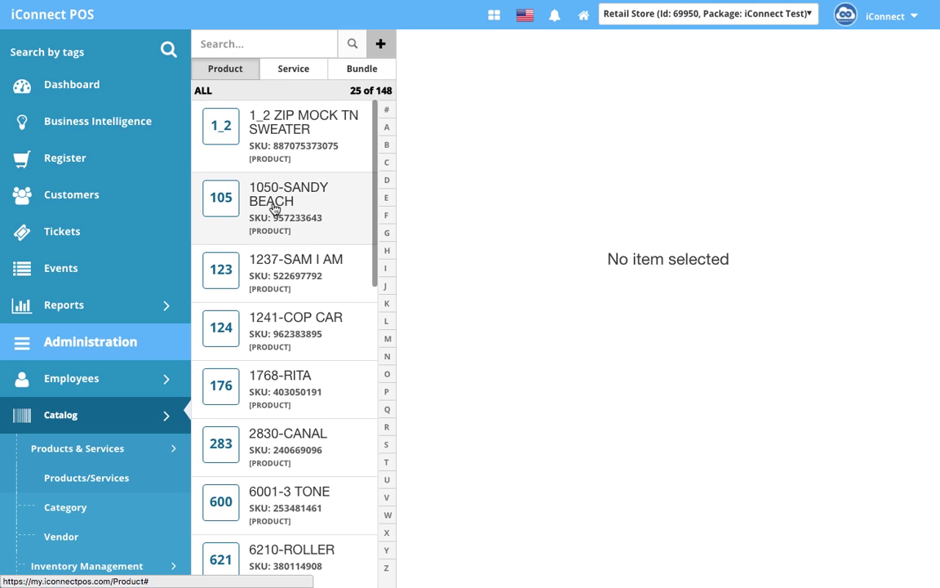
{"action": "scroll", "coordinate": [276, 207], "scroll_direction": "down", "scroll_amount": 10}
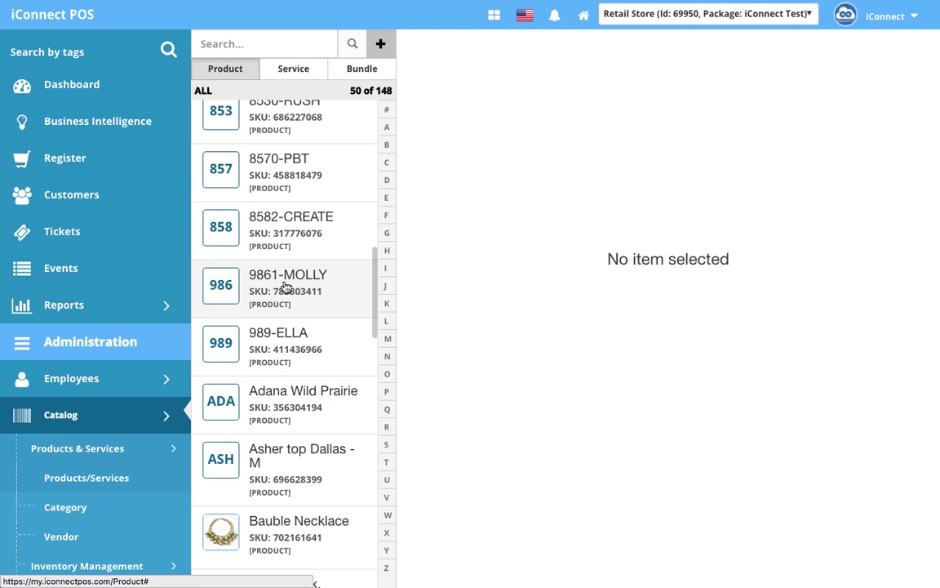
{"action": "scroll", "coordinate": [287, 287], "scroll_direction": "down", "scroll_amount": 6}
{"action": "scroll", "coordinate": [285, 287], "scroll_direction": "up", "scroll_amount": 15}
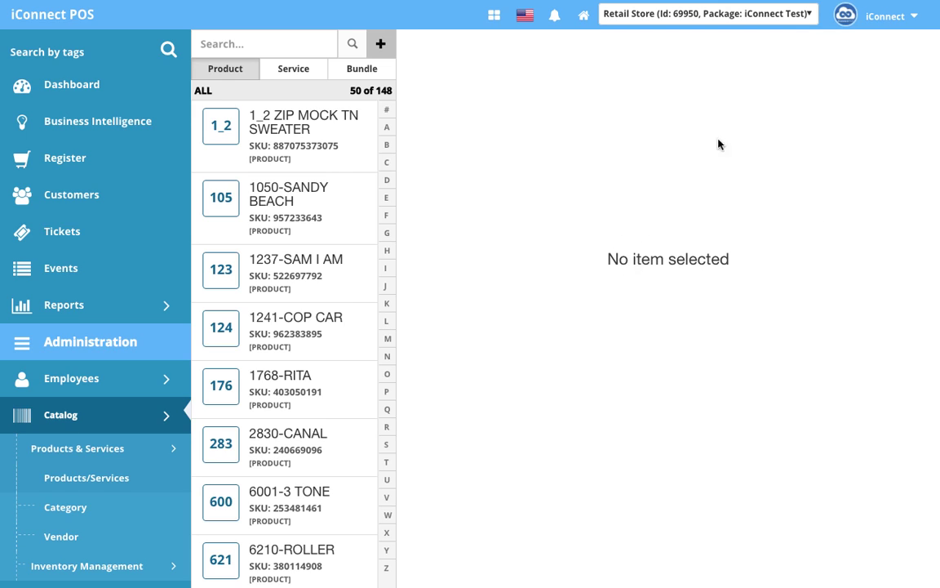
{"action": "left_click", "coordinate": [312, 128]}
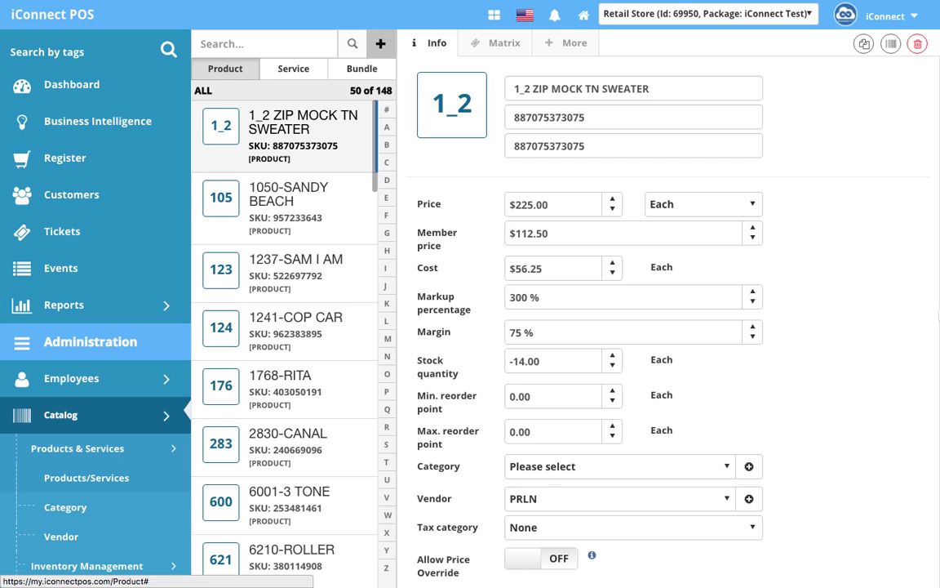
{"action": "scroll", "coordinate": [683, 199], "scroll_direction": "down", "scroll_amount": 5}
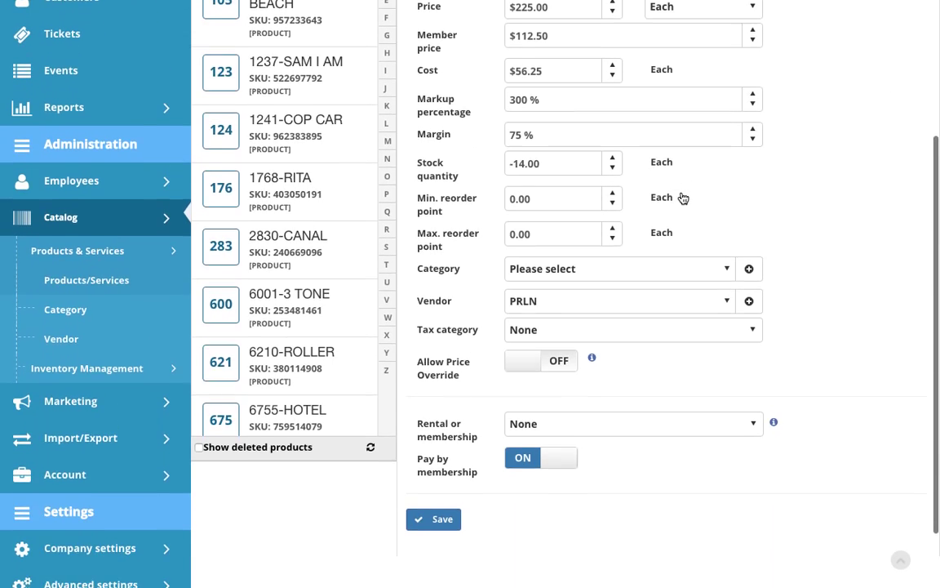
{"action": "scroll", "coordinate": [683, 199], "scroll_direction": "up", "scroll_amount": 5}
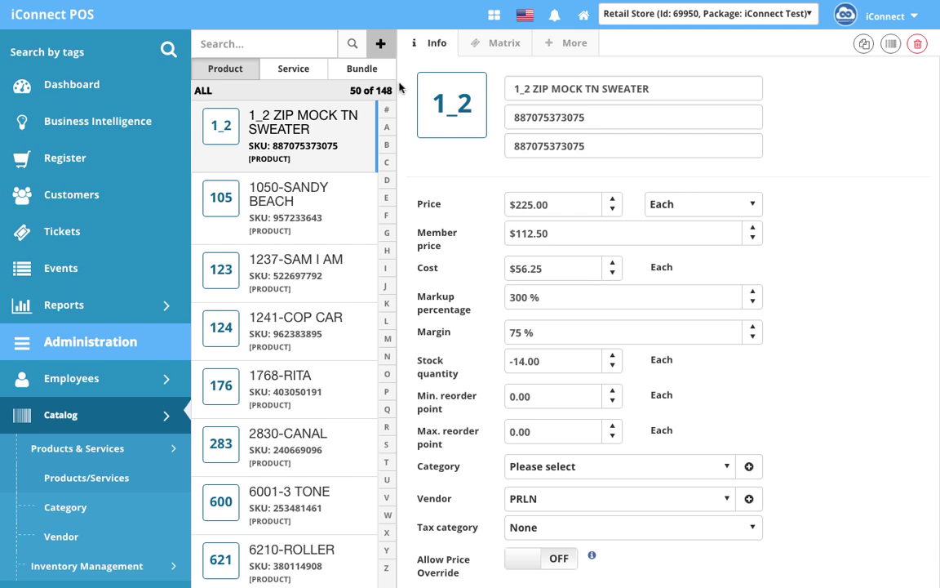
Add a new product to the catalog and name it "Custom T-Shirt".
{"action": "left_click", "coordinate": [380, 46]}
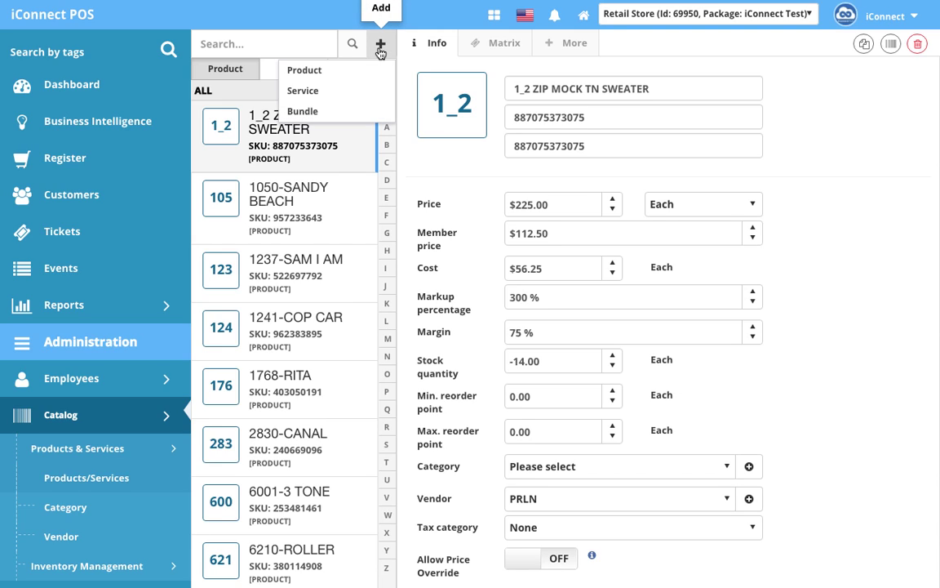
{"action": "left_click", "coordinate": [332, 71]}
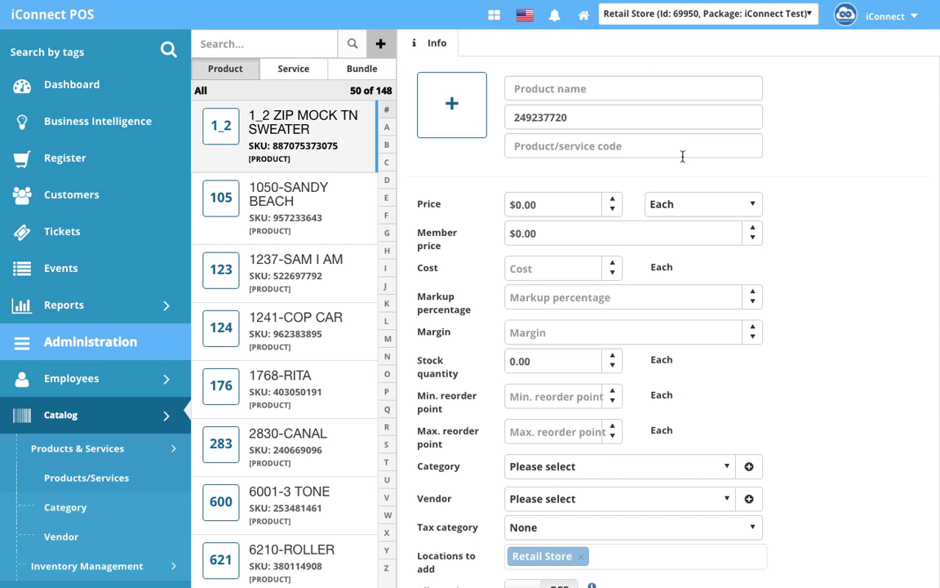
{"action": "scroll", "coordinate": [765, 203], "scroll_direction": "down", "scroll_amount": 2}
{"action": "scroll", "coordinate": [765, 201], "scroll_direction": "up", "scroll_amount": 1}
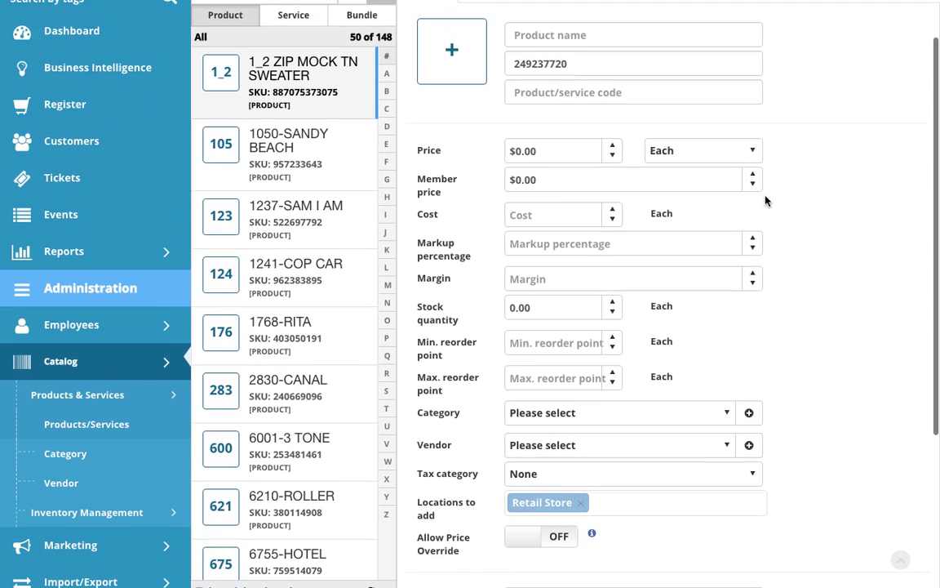
{"action": "scroll", "coordinate": [766, 201], "scroll_direction": "down", "scroll_amount": 1}
{"action": "scroll", "coordinate": [766, 200], "scroll_direction": "up", "scroll_amount": 1}
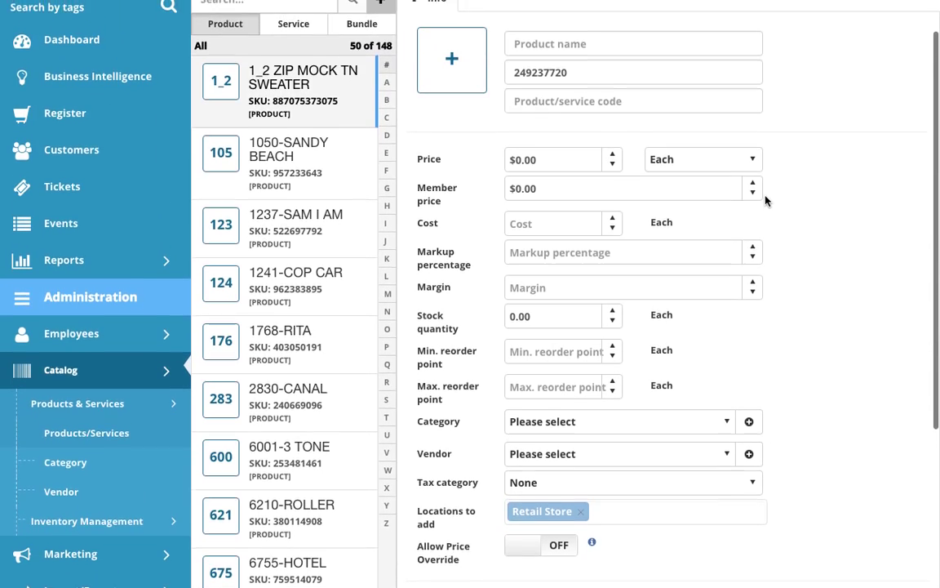
{"action": "scroll", "coordinate": [766, 201], "scroll_direction": "up", "scroll_amount": 1}
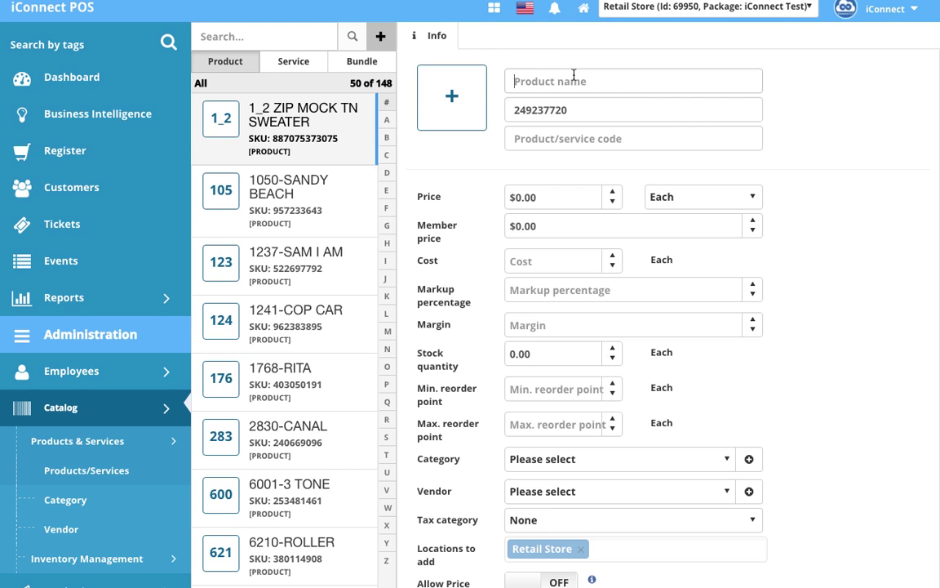
{"action": "type", "text": "Custom T-Shirt"}
{"action": "double_click", "coordinate": [638, 113]}
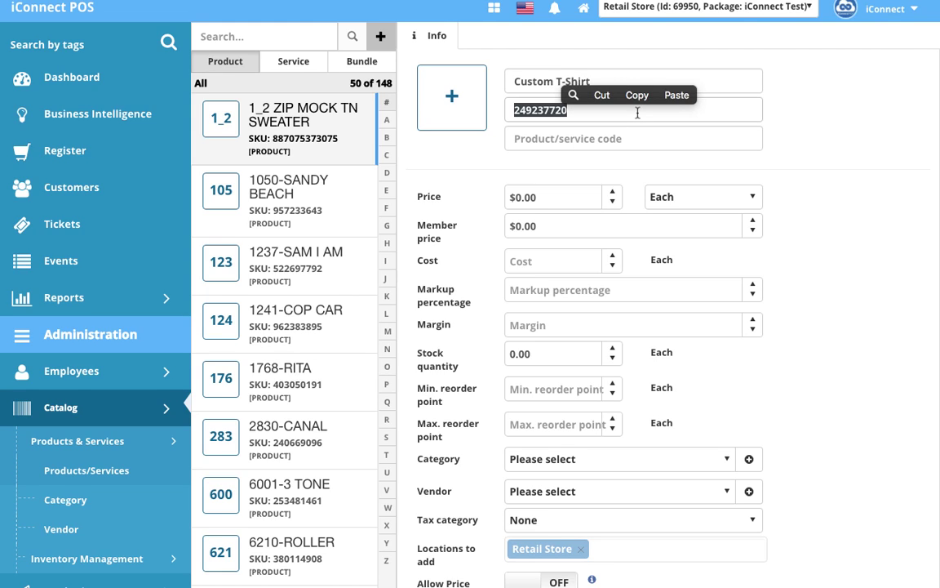
{"action": "left_click", "coordinate": [638, 112]}
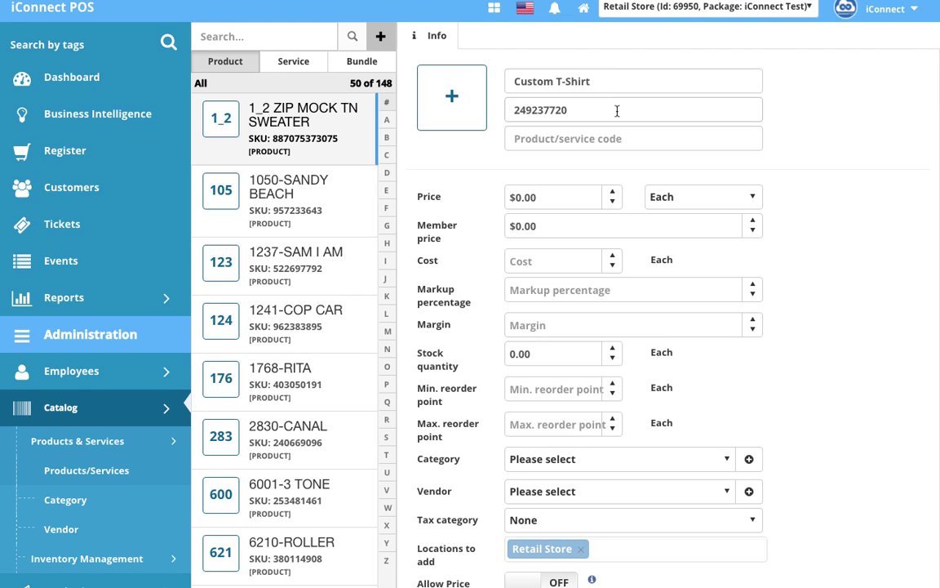
{"action": "key", "text": "ctrl+a"}
{"action": "key", "text": "BackSpace"}
{"action": "type", "text": "112233445566778"}
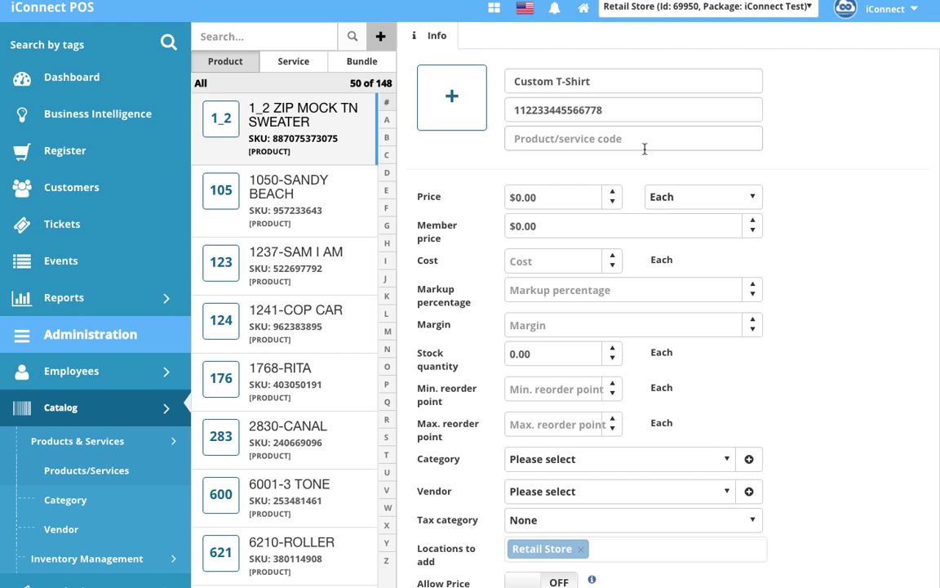
{"action": "type", "text": "CST01"}
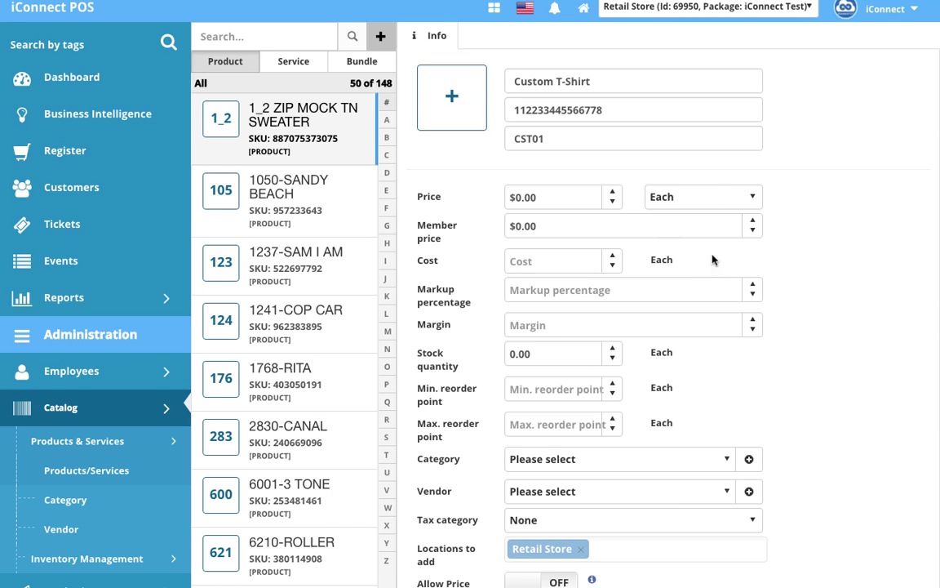
Set the Custom T-Shirt's cost to $10.00.
{"action": "scroll", "coordinate": [773, 245], "scroll_direction": "down", "scroll_amount": 1}
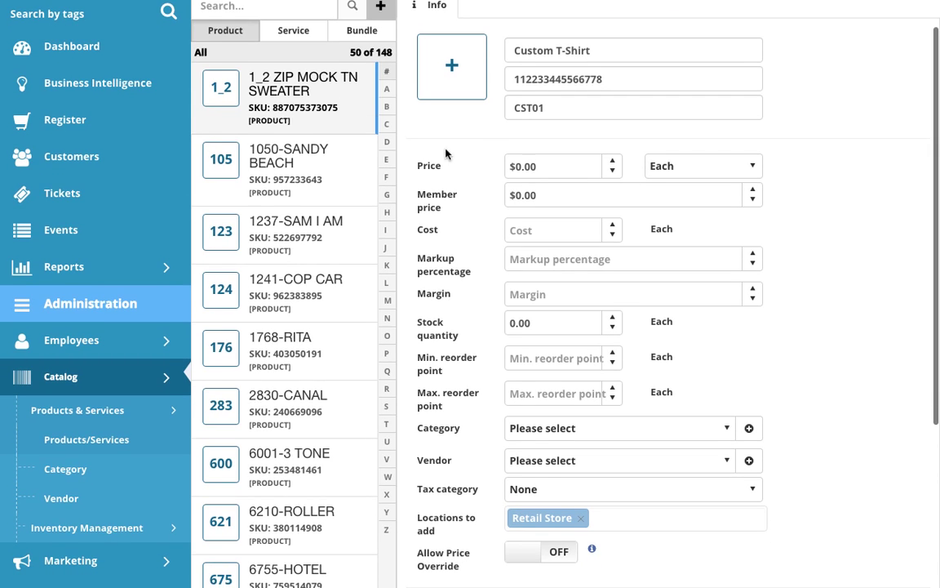
{"action": "scroll", "coordinate": [895, 274], "scroll_direction": "down", "scroll_amount": 1}
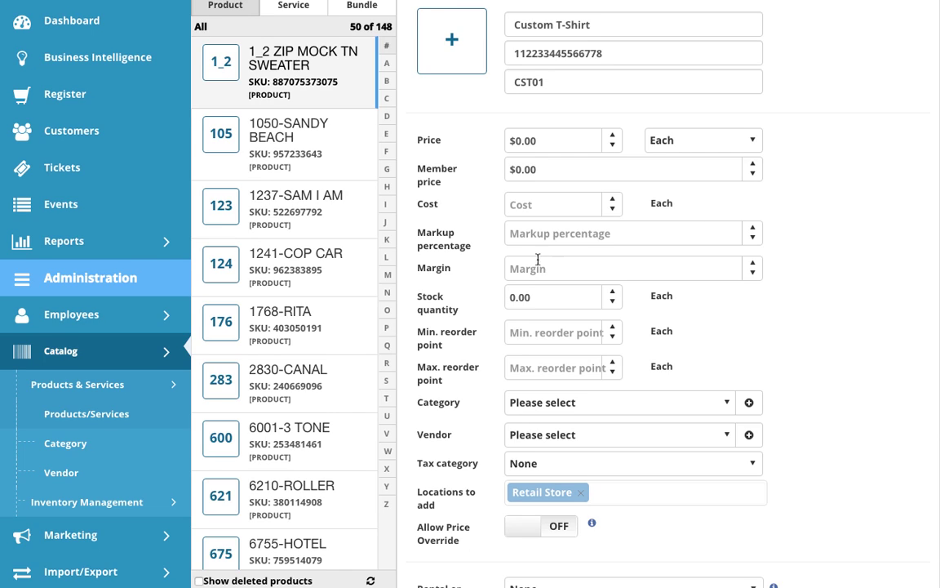
{"action": "left_click", "coordinate": [531, 203]}
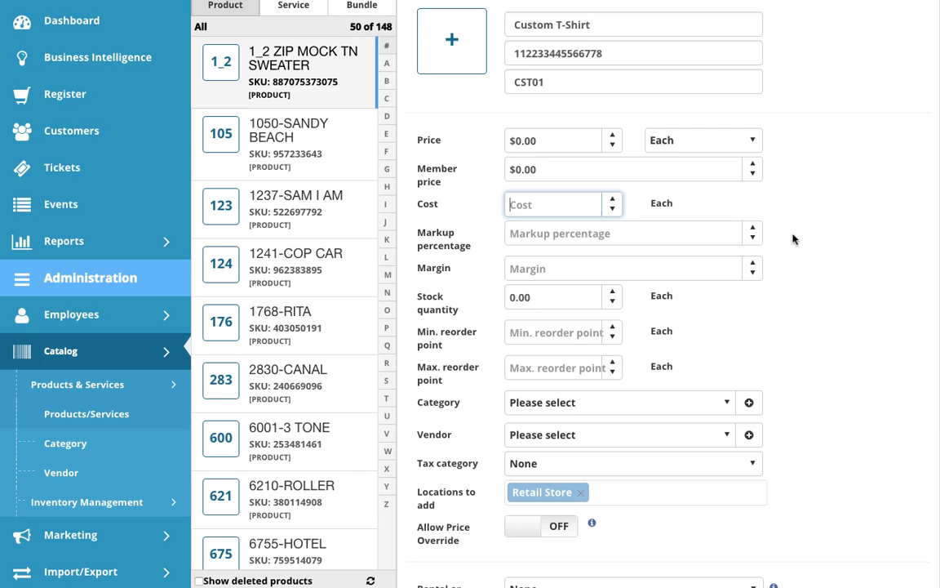
{"action": "type", "text": "10"}
{"action": "left_click", "coordinate": [878, 261]}
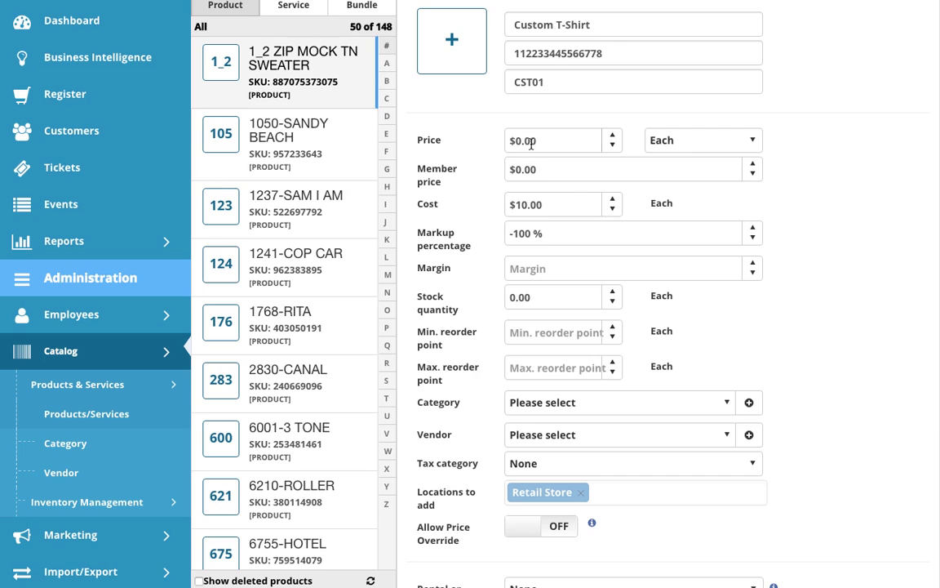
Set the Custom T-Shirt's markup percentage to 200 % and check the calculated price and margin.
{"action": "left_click", "coordinate": [570, 237]}
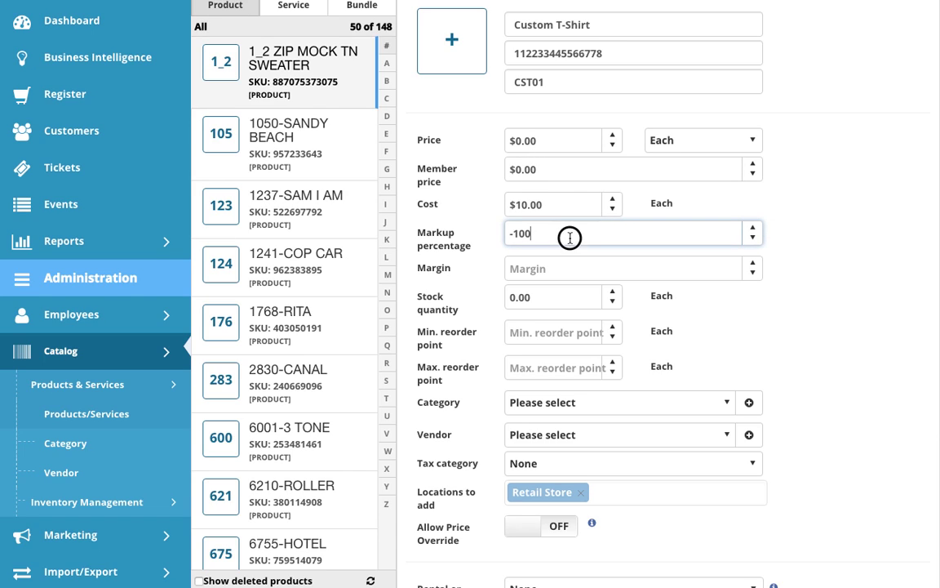
{"action": "double_click", "coordinate": [570, 237]}
{"action": "key", "text": "BackSpace"}
{"action": "key", "text": "BackSpace"}
{"action": "type", "text": "200"}
{"action": "left_click", "coordinate": [860, 253]}
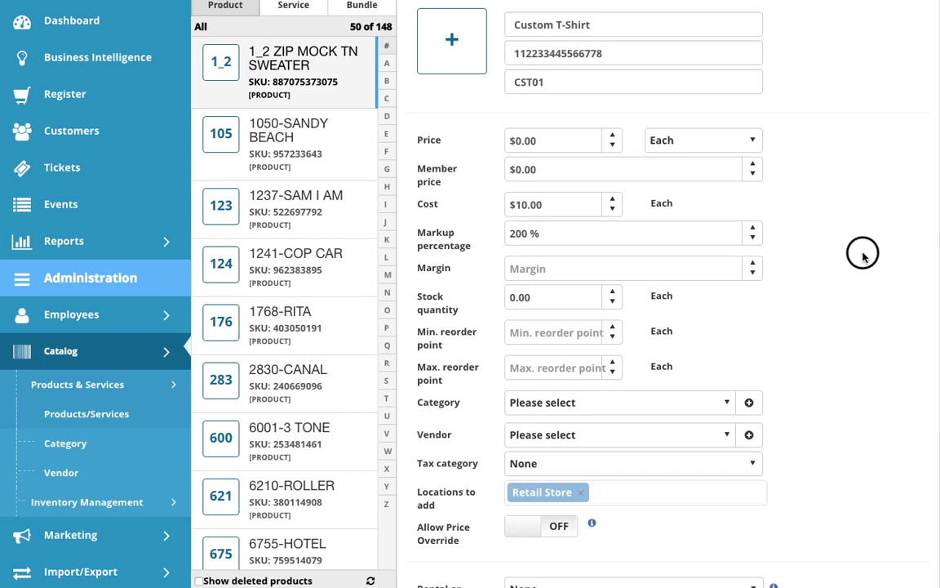
{"action": "left_click", "coordinate": [562, 140]}
{"action": "left_click", "coordinate": [545, 275]}
{"action": "left_click", "coordinate": [722, 304]}
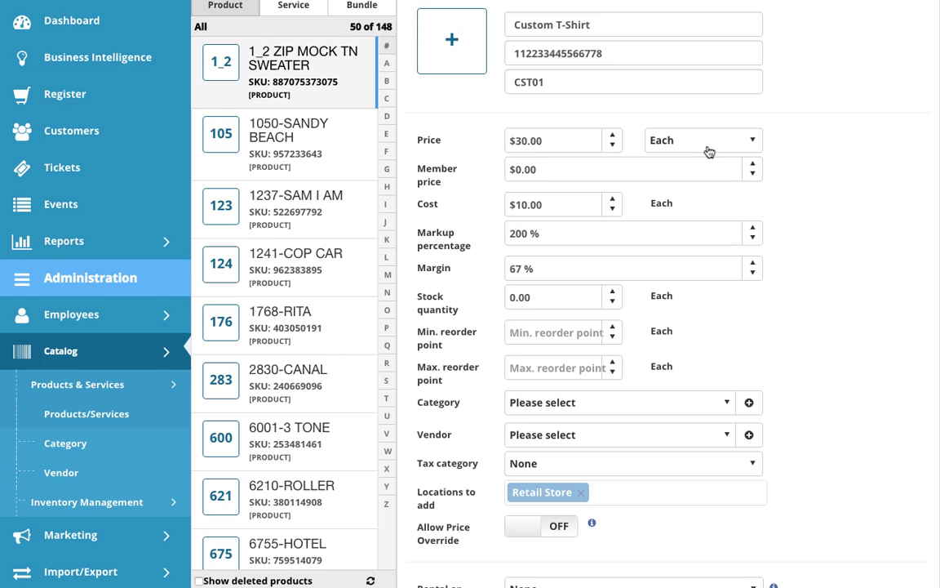
Choose Each as the product's pricing unit and set its stock quantity to 100.
{"action": "left_click", "coordinate": [746, 139]}
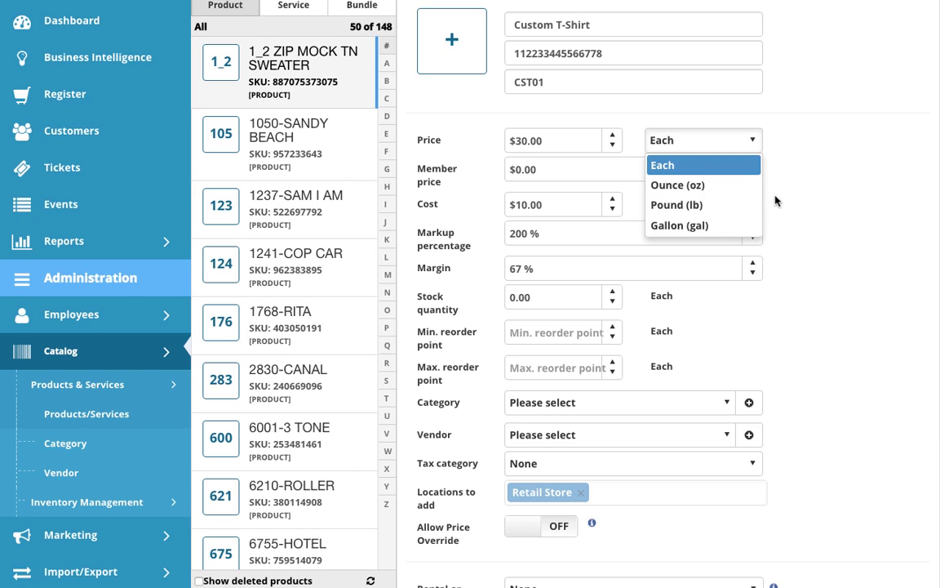
{"action": "left_click", "coordinate": [723, 173]}
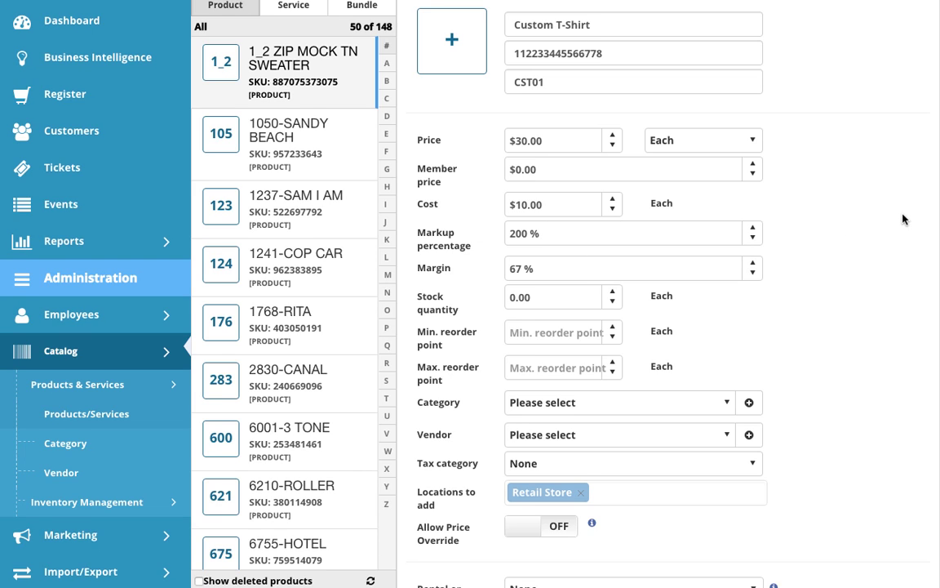
{"action": "scroll", "coordinate": [903, 219], "scroll_direction": "down", "scroll_amount": 1}
{"action": "left_click", "coordinate": [530, 242]}
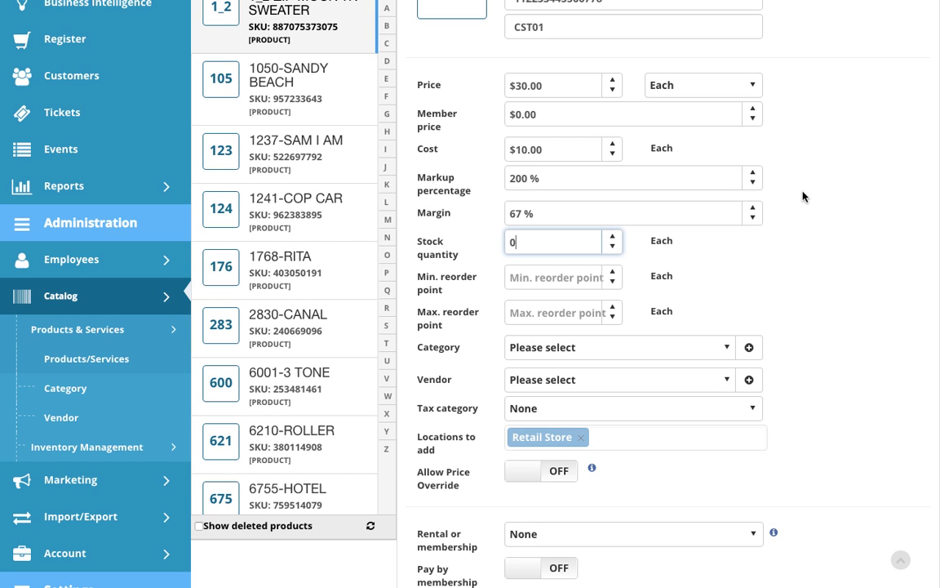
{"action": "key", "text": "BackSpace"}
{"action": "type", "text": "100"}
{"action": "left_click", "coordinate": [787, 231]}
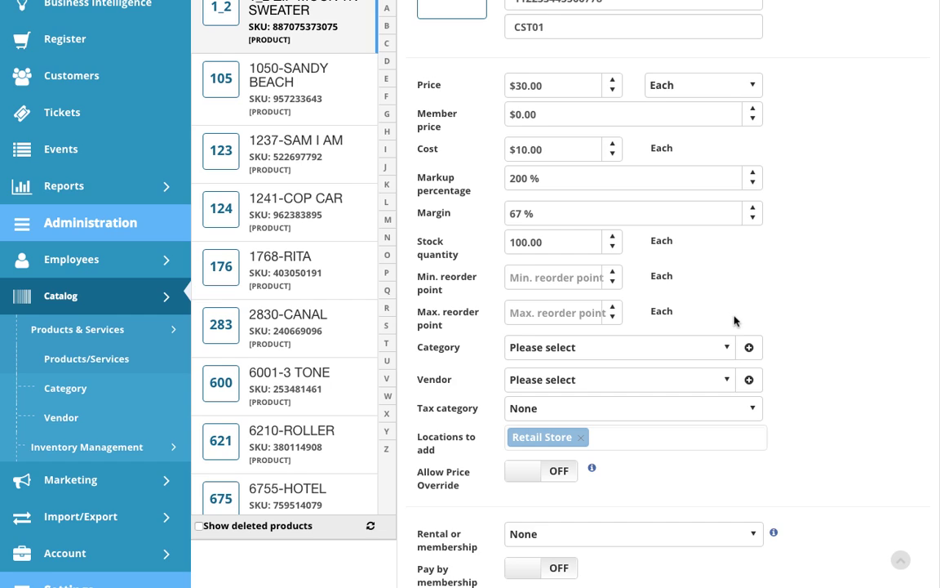
Set the product's minimum reorder point to 10 and its maximum reorder point to 100.
{"action": "left_click", "coordinate": [526, 278]}
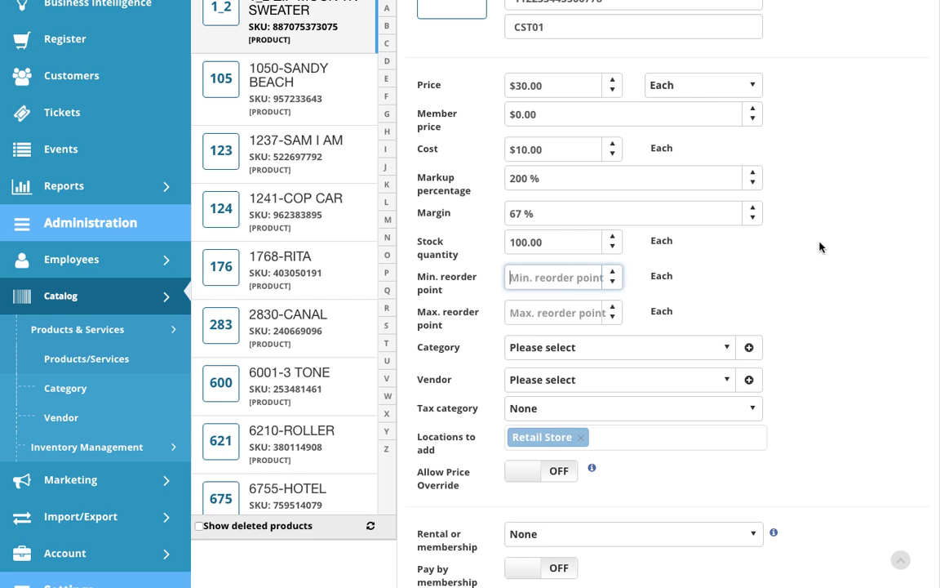
{"action": "type", "text": "10"}
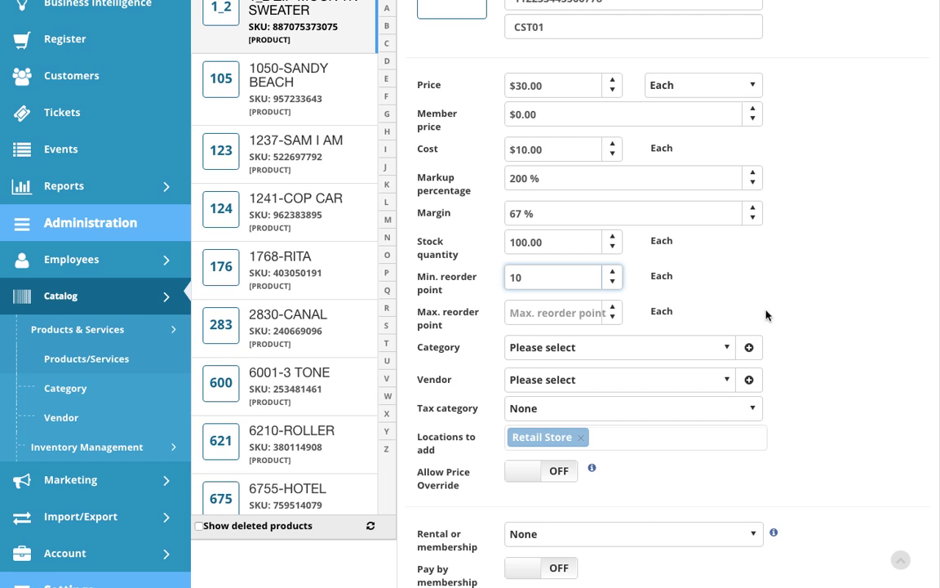
{"action": "left_click", "coordinate": [822, 332]}
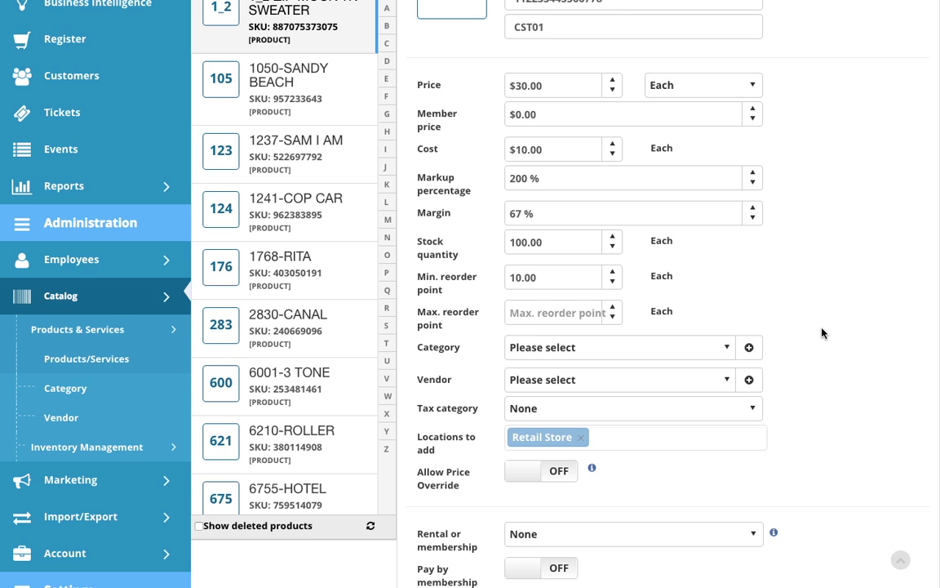
{"action": "left_click", "coordinate": [526, 307]}
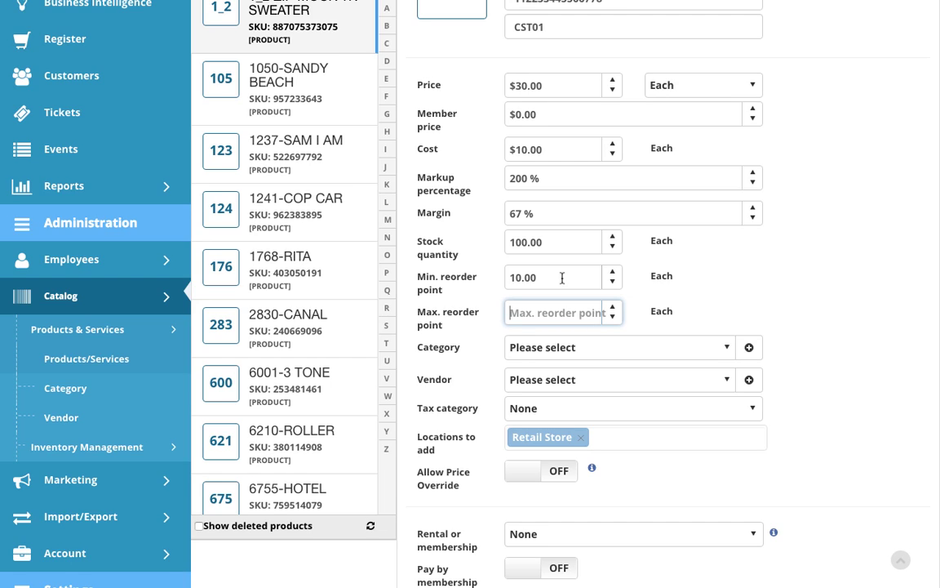
{"action": "type", "text": "100"}
{"action": "left_click", "coordinate": [850, 399]}
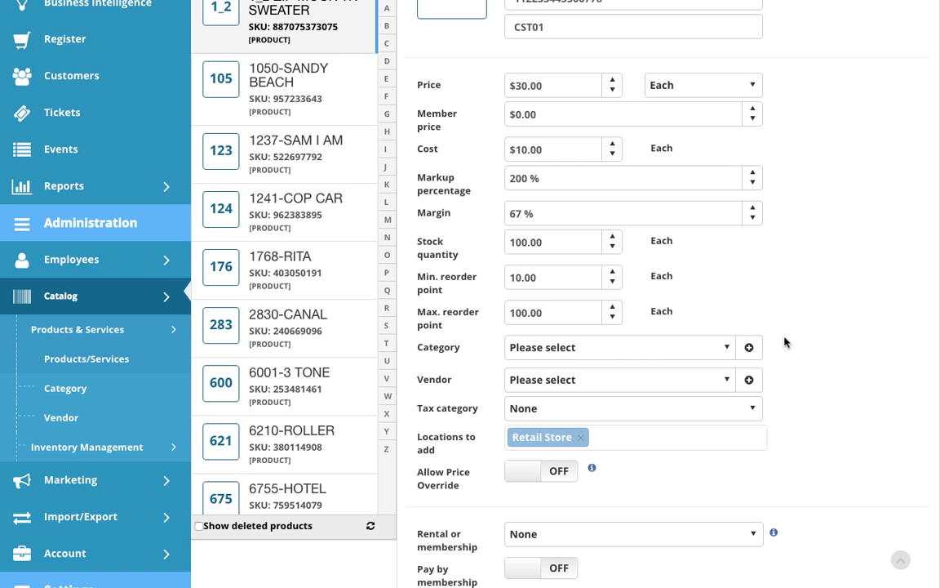
Assign the product to Custom Category, and open the form for adding a category and cancel it.
{"action": "left_click", "coordinate": [708, 346]}
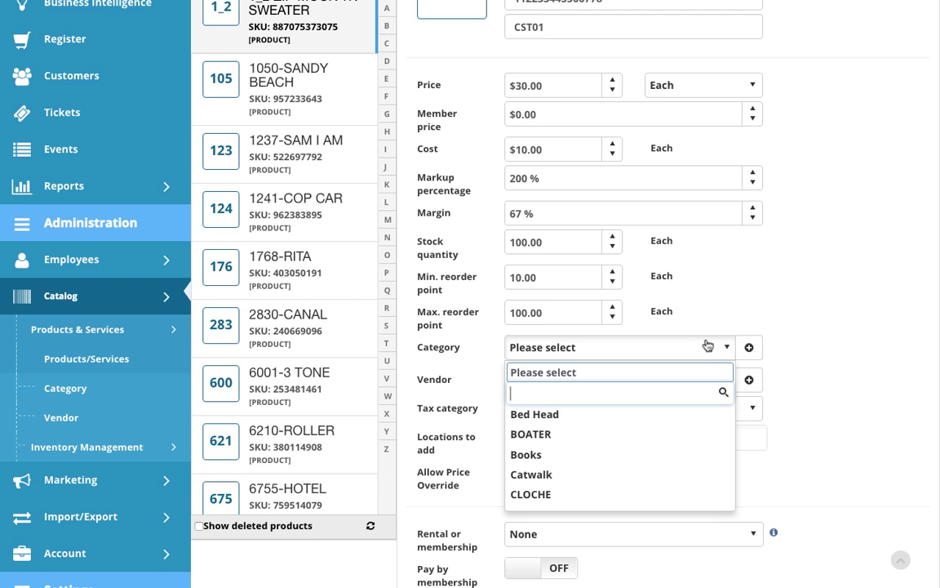
{"action": "type", "text": "Cus"}
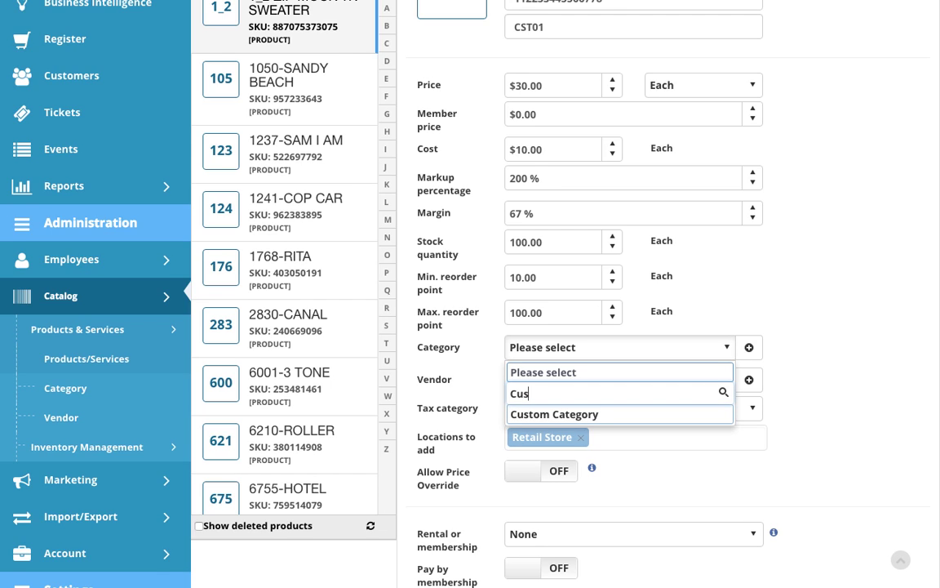
{"action": "left_click", "coordinate": [634, 414]}
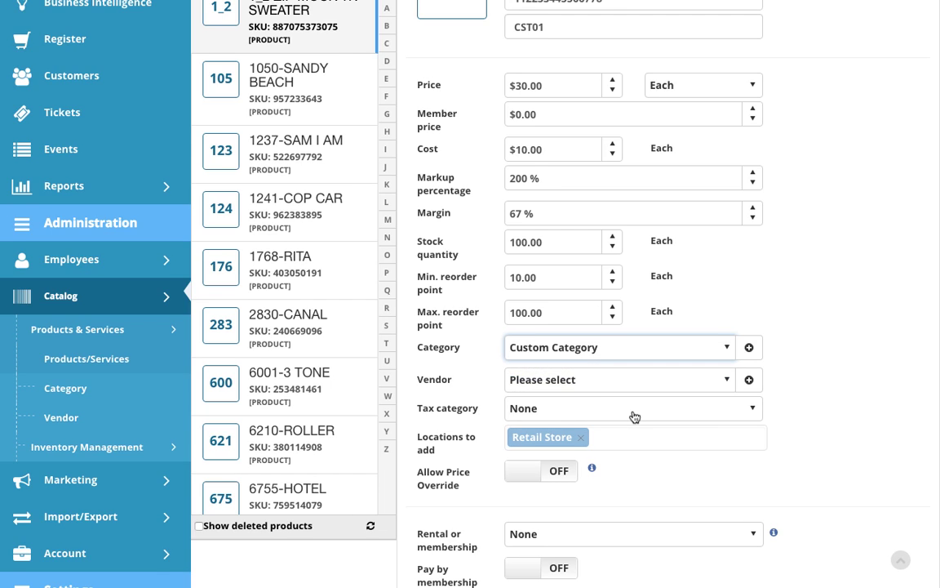
{"action": "left_click", "coordinate": [744, 352]}
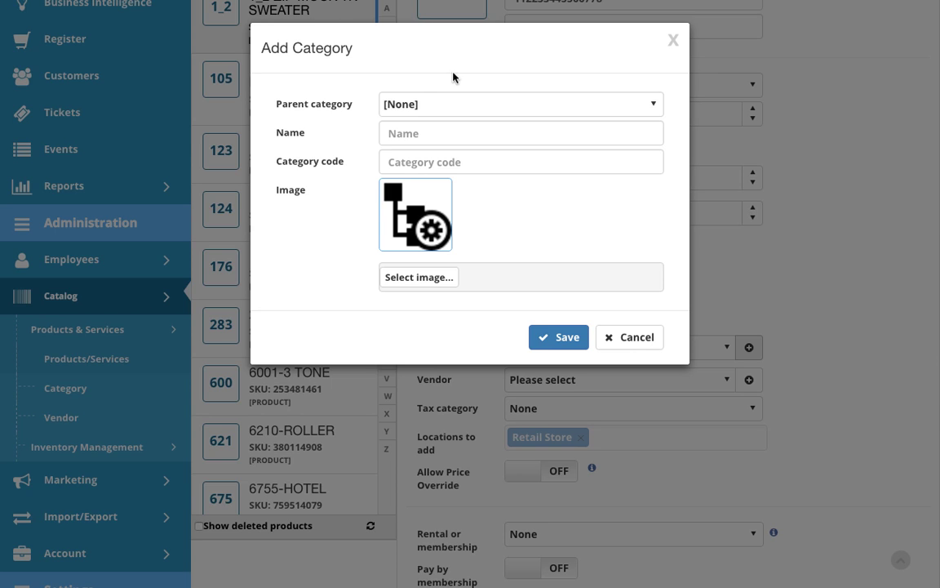
{"action": "left_click", "coordinate": [609, 336]}
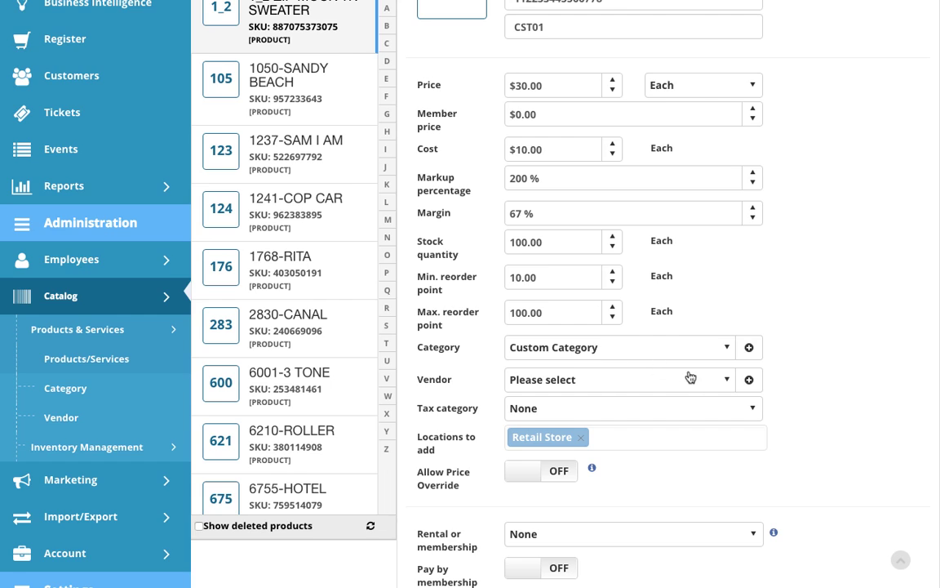
Choose Amazon as the product's vendor, and open the form for adding a vendor and close it without saving.
{"action": "left_click", "coordinate": [694, 380]}
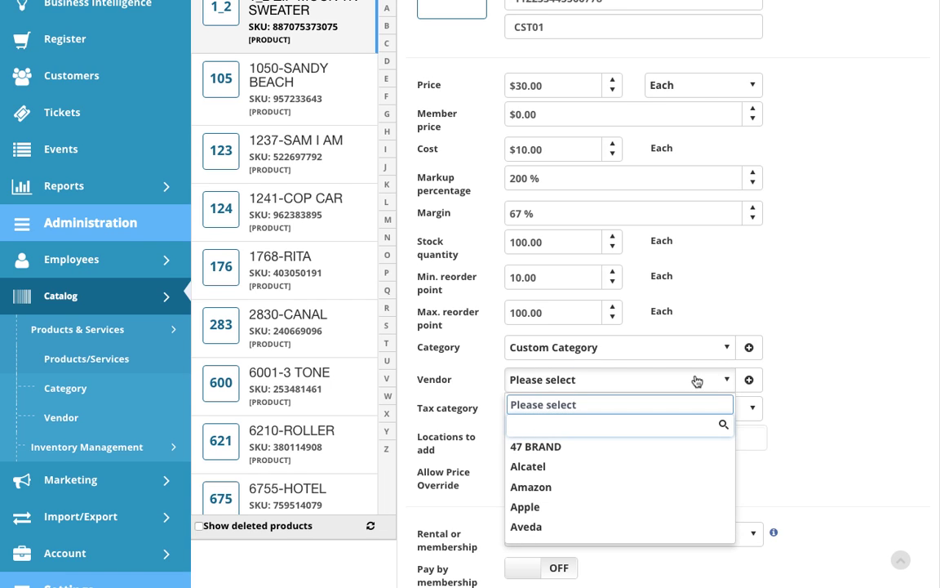
{"action": "left_click", "coordinate": [541, 486]}
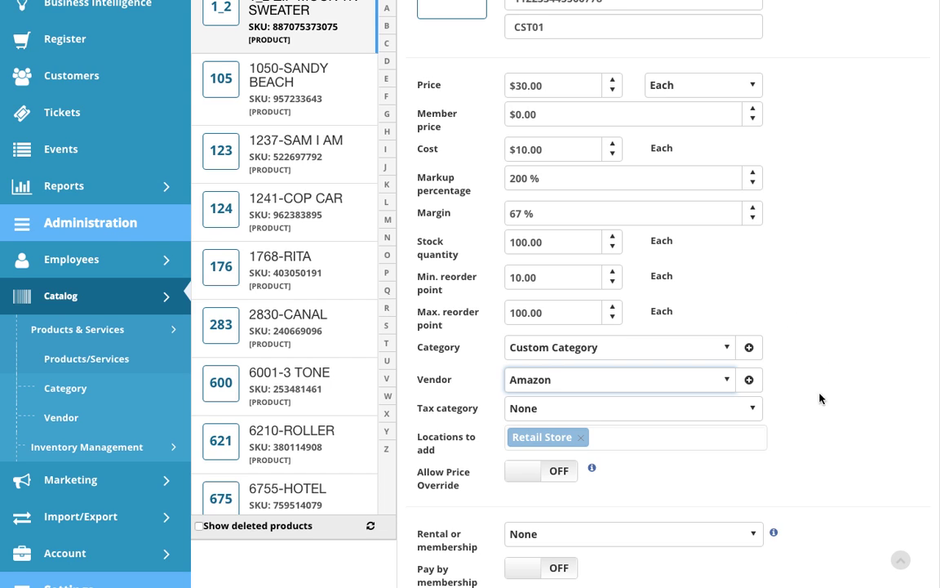
{"action": "left_click", "coordinate": [748, 378]}
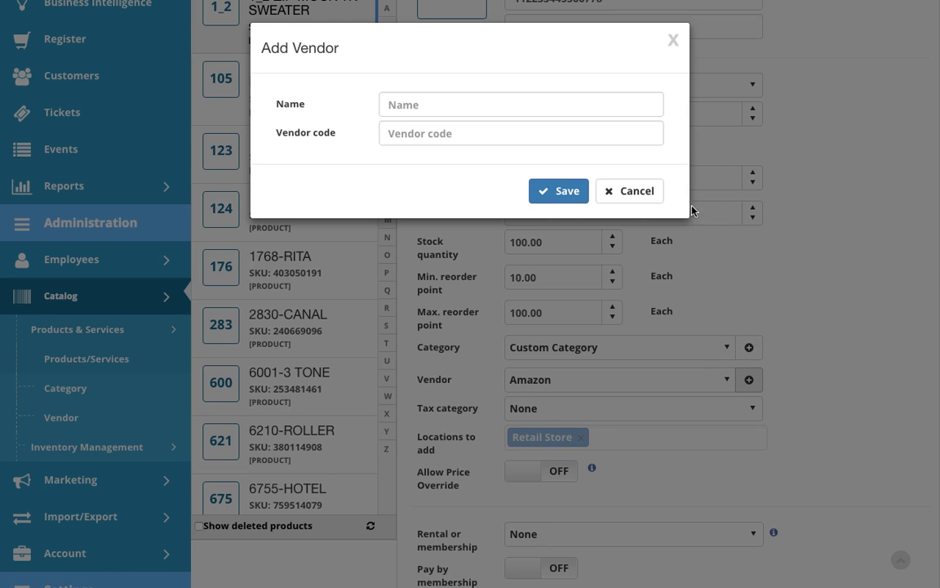
{"action": "left_click", "coordinate": [672, 40]}
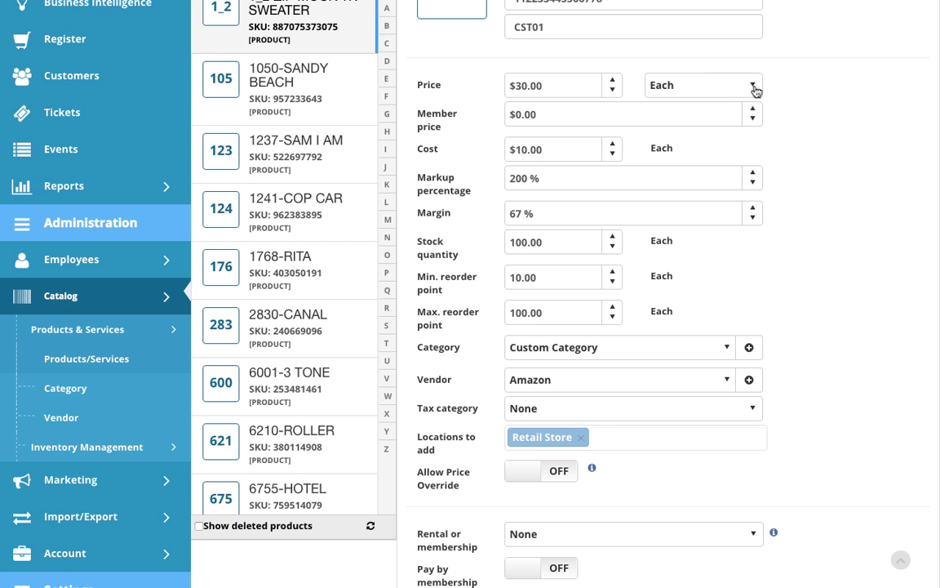
Set the product's tax category to Sales Tax.
{"action": "scroll", "coordinate": [805, 235], "scroll_direction": "down", "scroll_amount": 1}
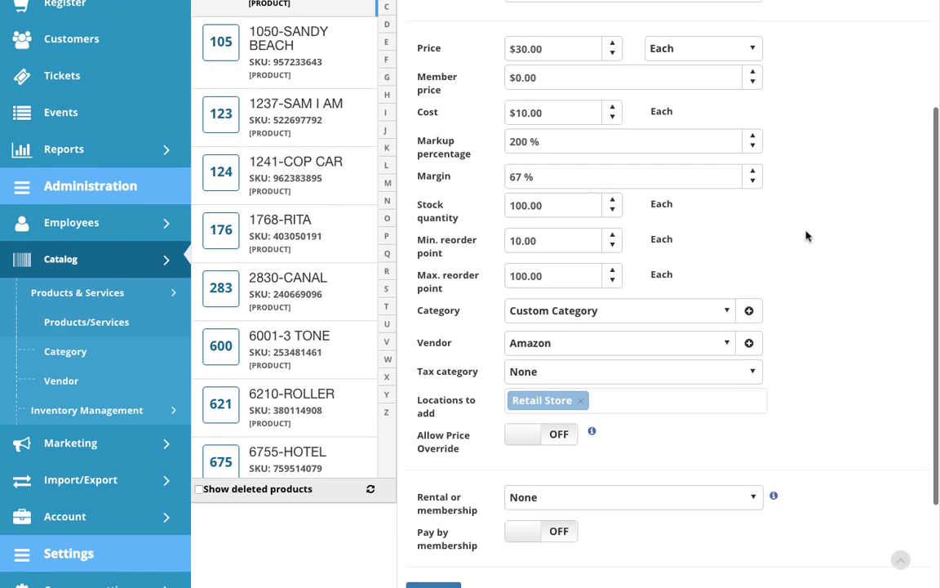
{"action": "left_click", "coordinate": [750, 374]}
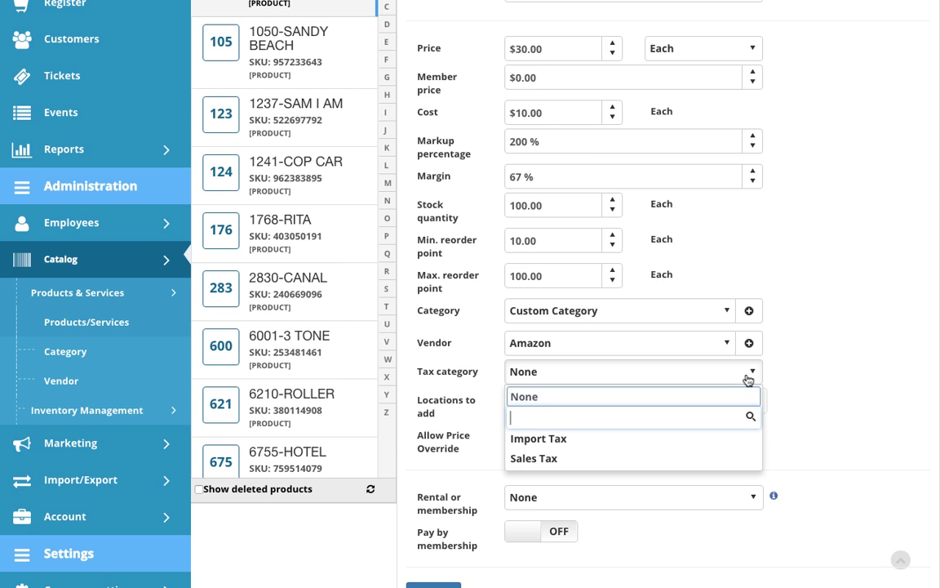
{"action": "left_click", "coordinate": [602, 459]}
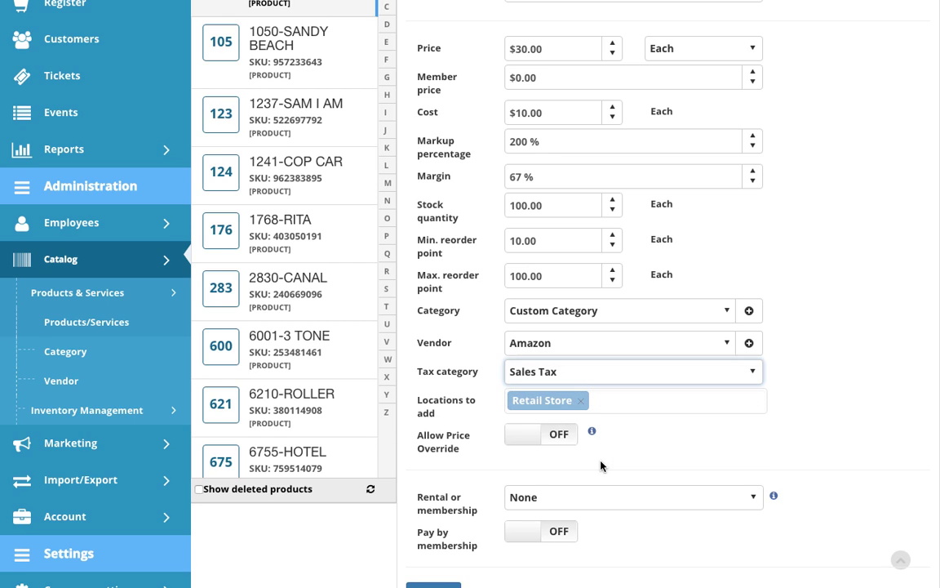
Add Shoe store to the locations where the Custom T-Shirt is offered, alongside Retail Store.
{"action": "left_click", "coordinate": [706, 401]}
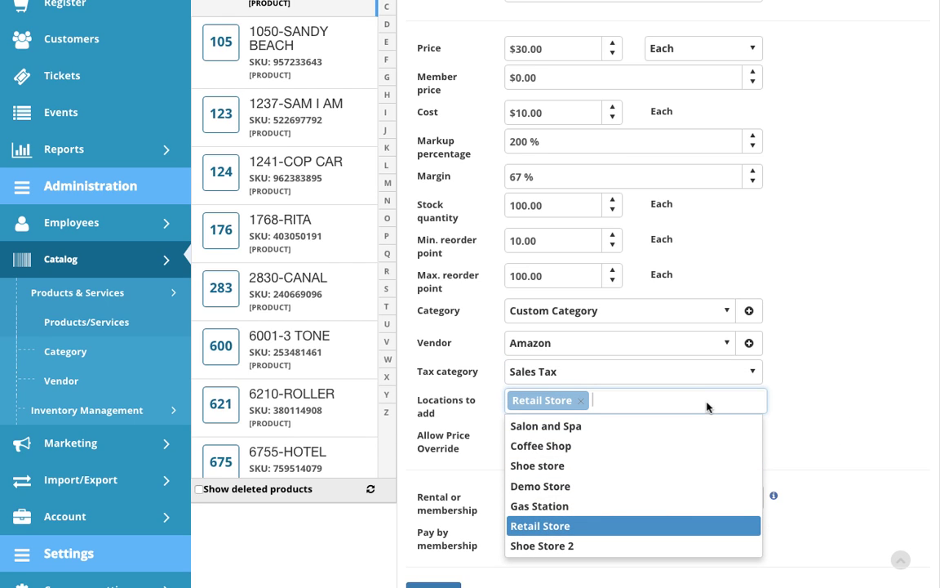
{"action": "scroll", "coordinate": [814, 404], "scroll_direction": "up", "scroll_amount": 3}
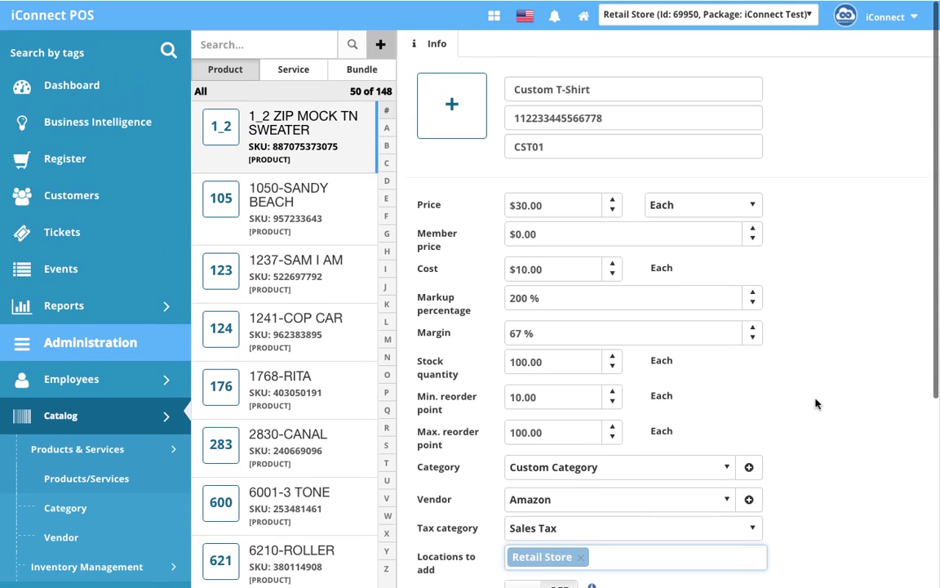
{"action": "scroll", "coordinate": [825, 331], "scroll_direction": "down", "scroll_amount": 3}
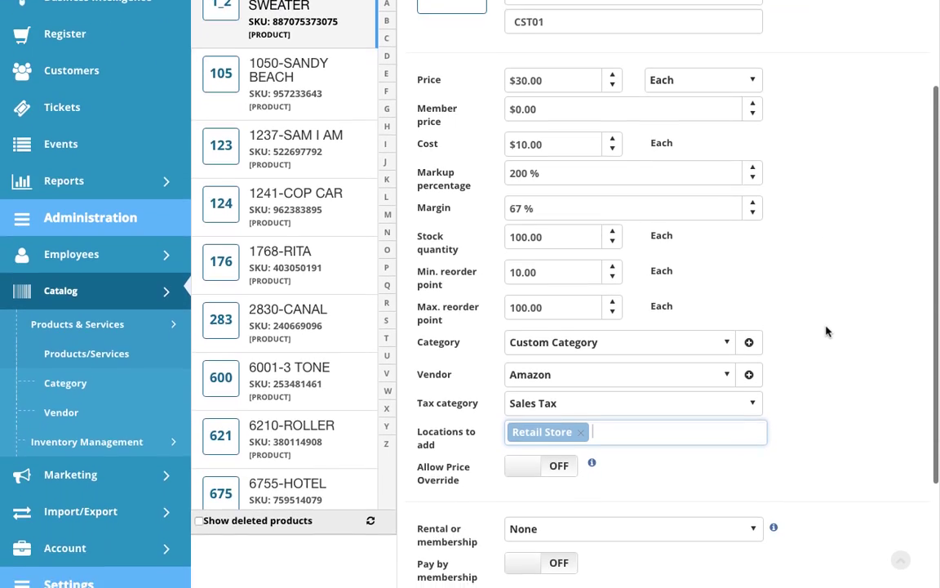
{"action": "left_click", "coordinate": [677, 403]}
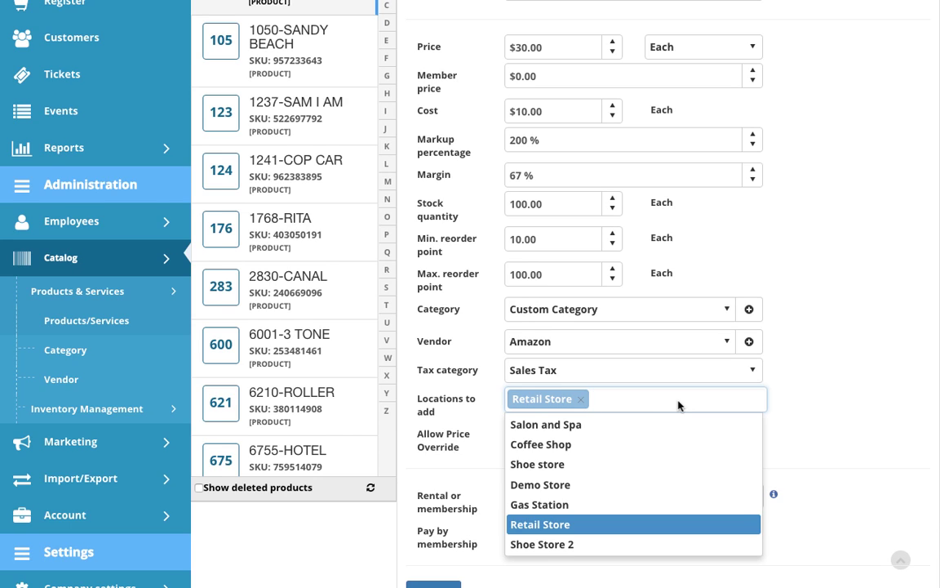
{"action": "left_click", "coordinate": [532, 464]}
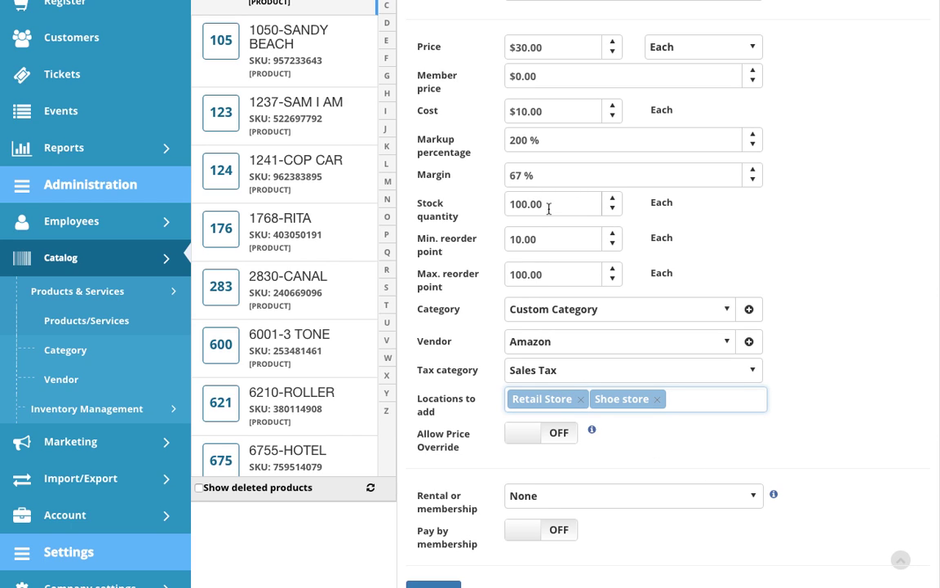
Try the Membership and Rental options in the product's rental or membership setting and restore it to None.
{"action": "scroll", "coordinate": [820, 262], "scroll_direction": "down", "scroll_amount": 2}
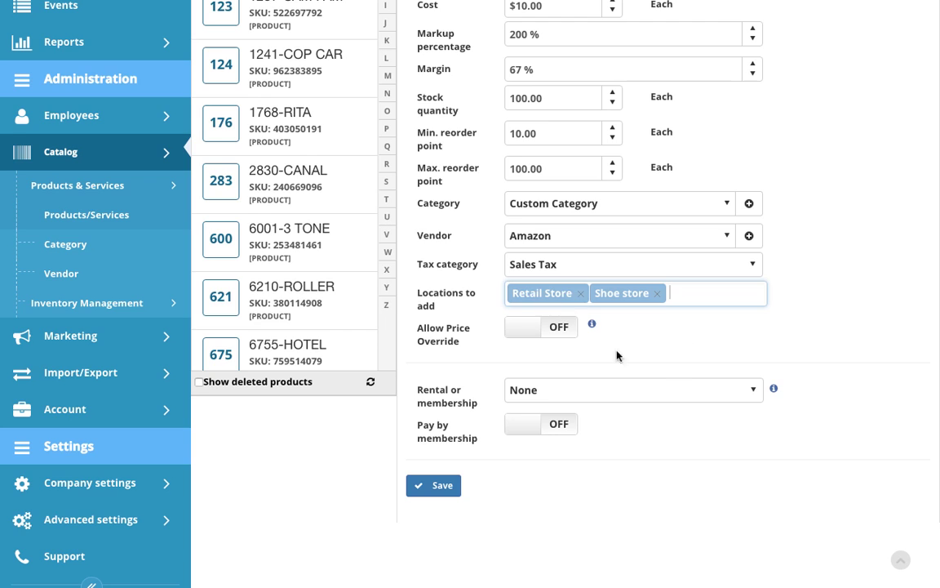
{"action": "scroll", "coordinate": [653, 351], "scroll_direction": "down", "scroll_amount": 1}
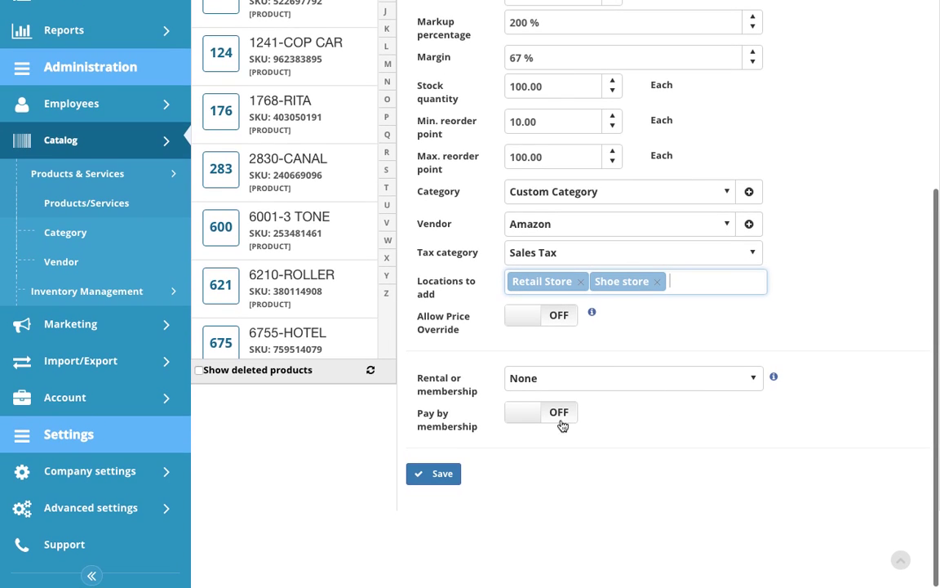
{"action": "left_click", "coordinate": [612, 386]}
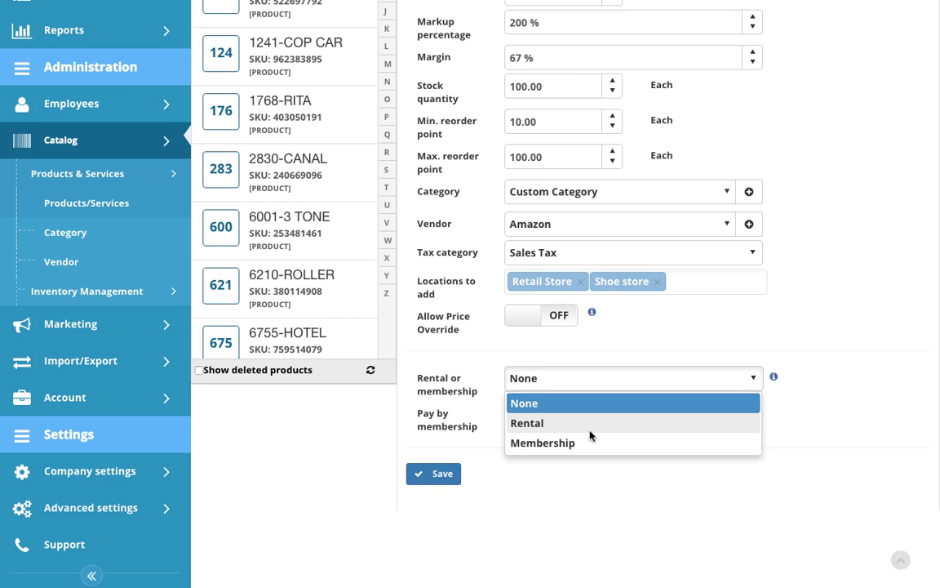
{"action": "left_click", "coordinate": [627, 441]}
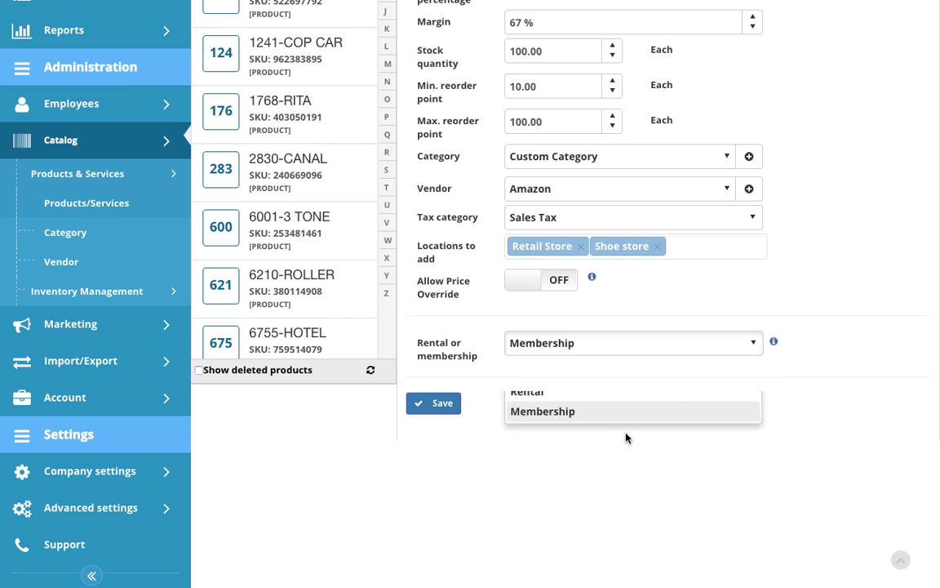
{"action": "left_click", "coordinate": [624, 348]}
{"action": "left_click", "coordinate": [586, 390]}
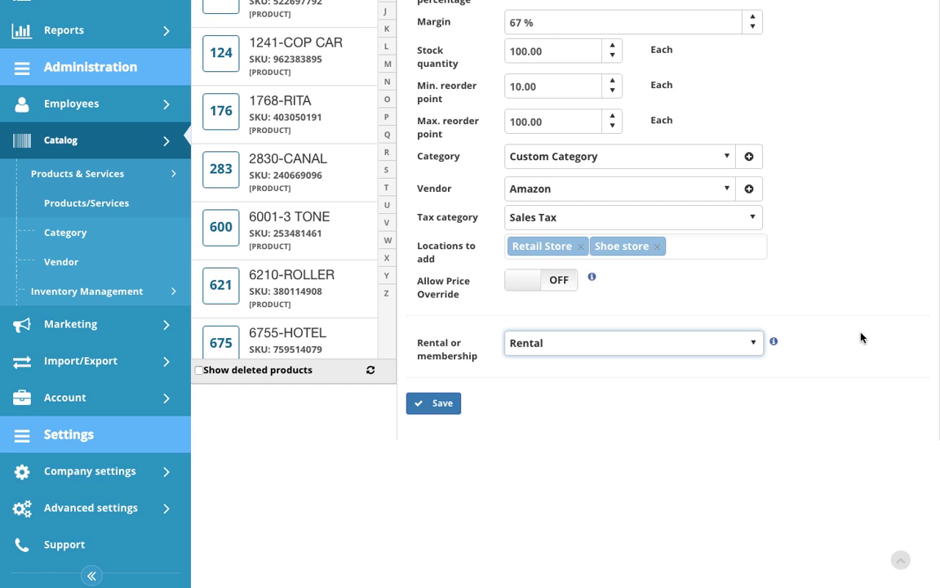
{"action": "scroll", "coordinate": [860, 331], "scroll_direction": "up", "scroll_amount": 2}
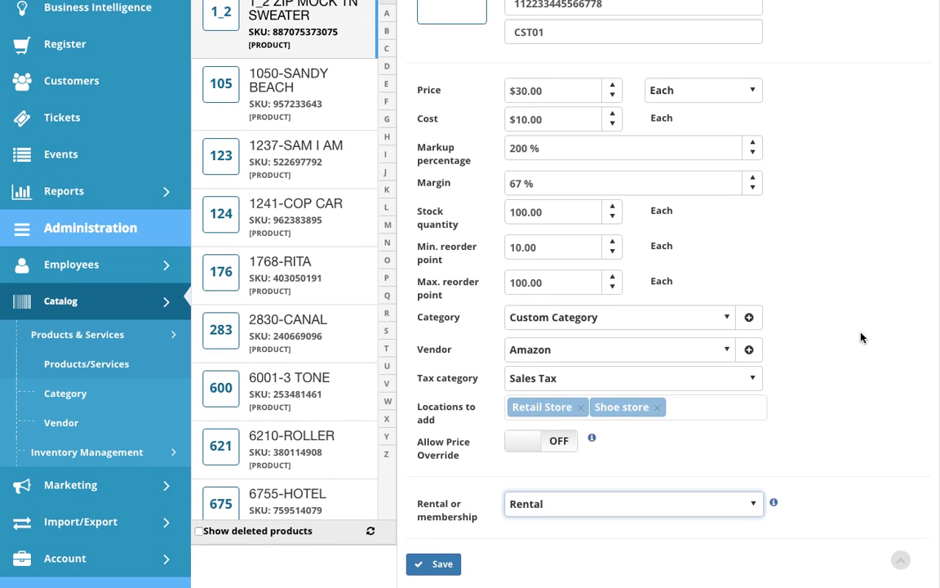
{"action": "scroll", "coordinate": [774, 474], "scroll_direction": "down", "scroll_amount": 1}
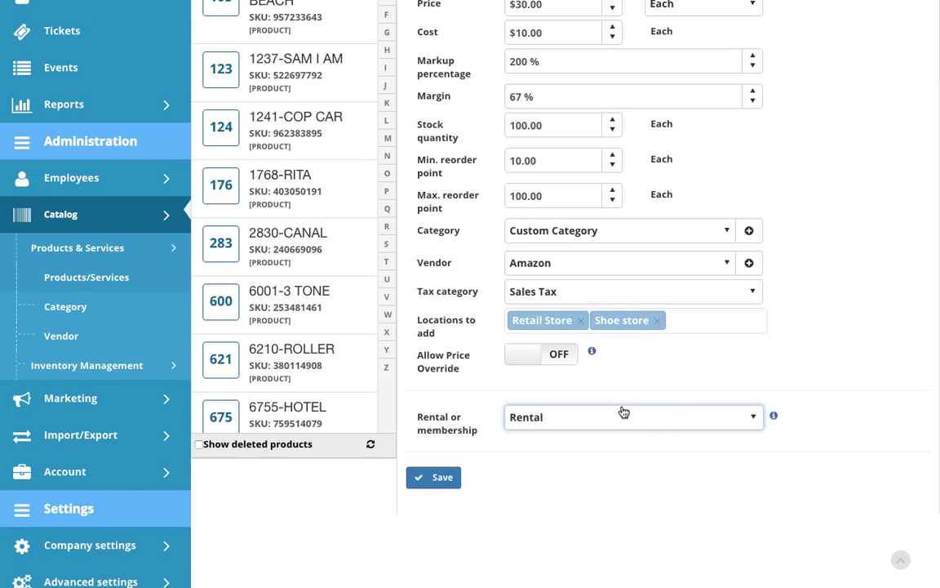
{"action": "left_click", "coordinate": [624, 412]}
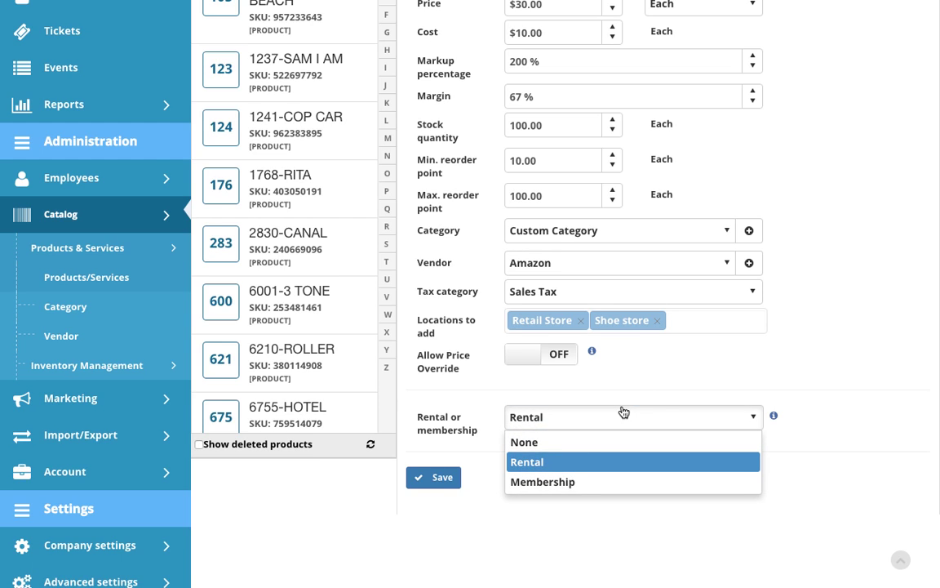
{"action": "left_click", "coordinate": [583, 431]}
{"action": "scroll", "coordinate": [773, 415], "scroll_direction": "down", "scroll_amount": 1}
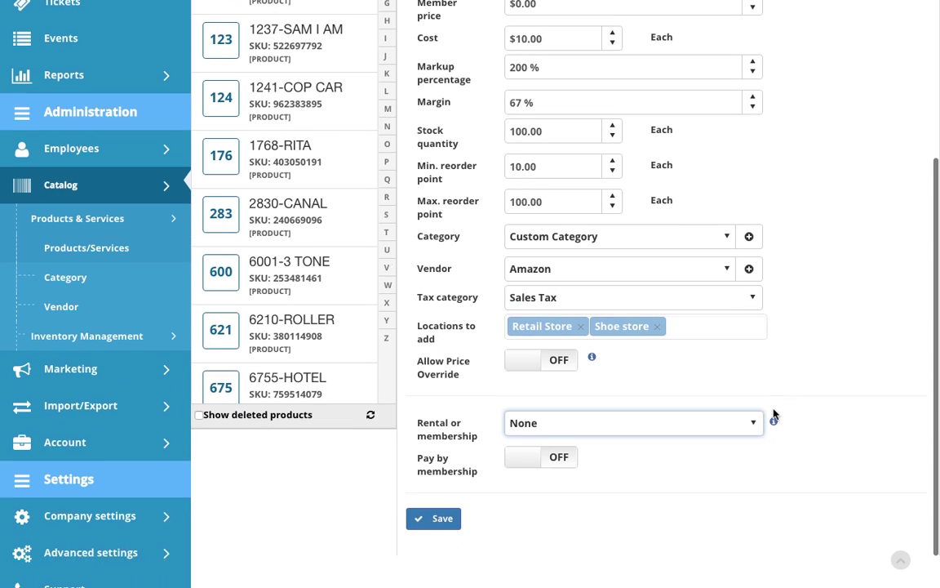
Review the completed Custom T-Shirt details and save the new product.
{"action": "scroll", "coordinate": [774, 416], "scroll_direction": "down", "scroll_amount": 1}
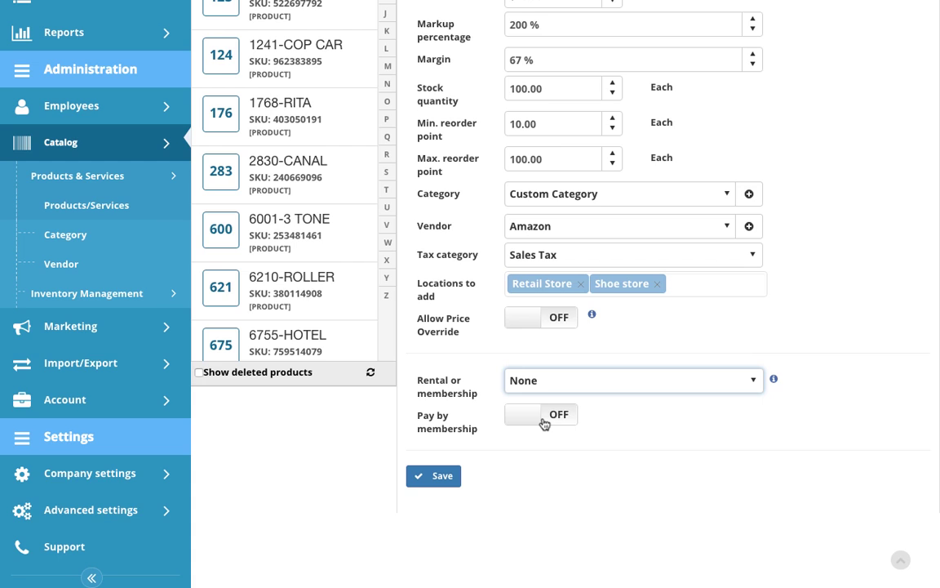
{"action": "scroll", "coordinate": [778, 363], "scroll_direction": "up", "scroll_amount": 5}
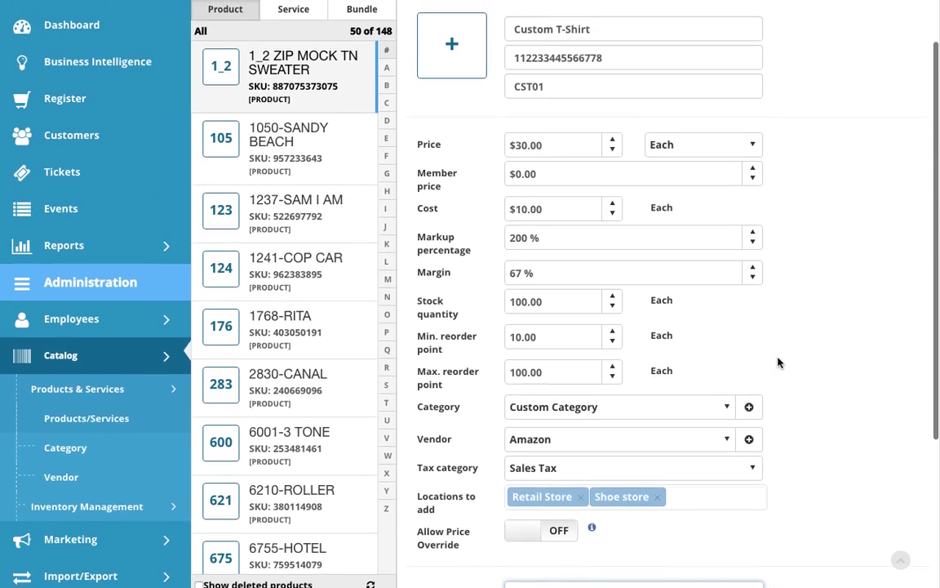
{"action": "scroll", "coordinate": [777, 368], "scroll_direction": "down", "scroll_amount": 5}
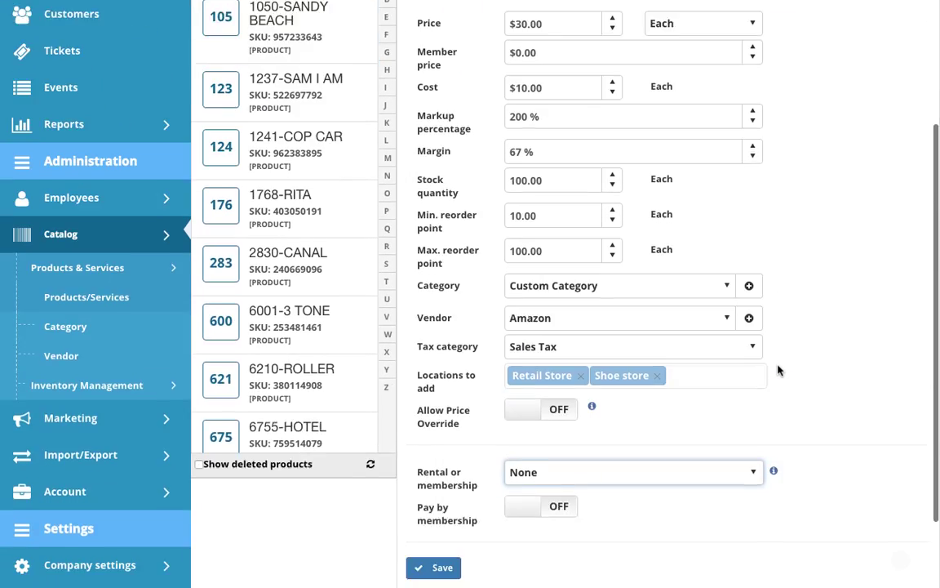
{"action": "scroll", "coordinate": [686, 451], "scroll_direction": "up", "scroll_amount": 5}
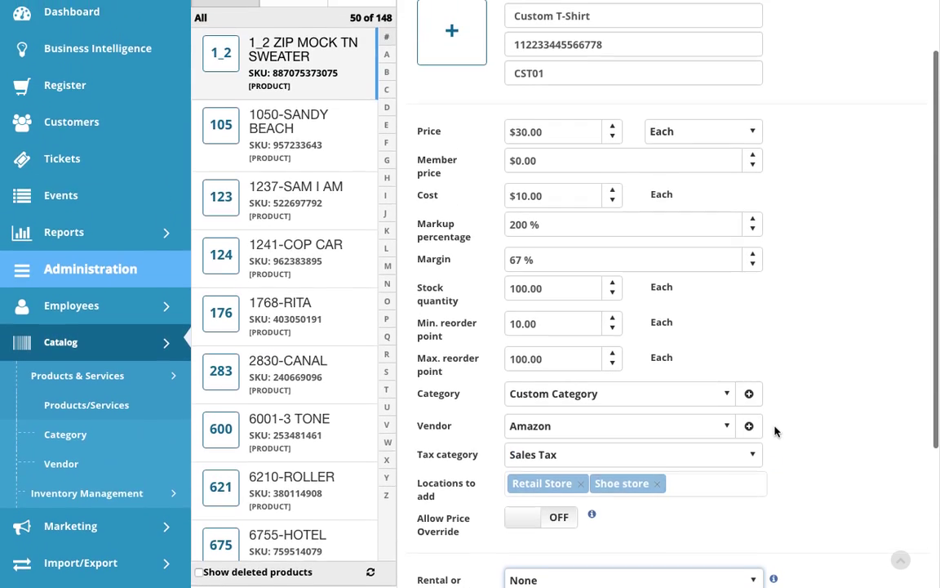
{"action": "scroll", "coordinate": [775, 430], "scroll_direction": "down", "scroll_amount": 5}
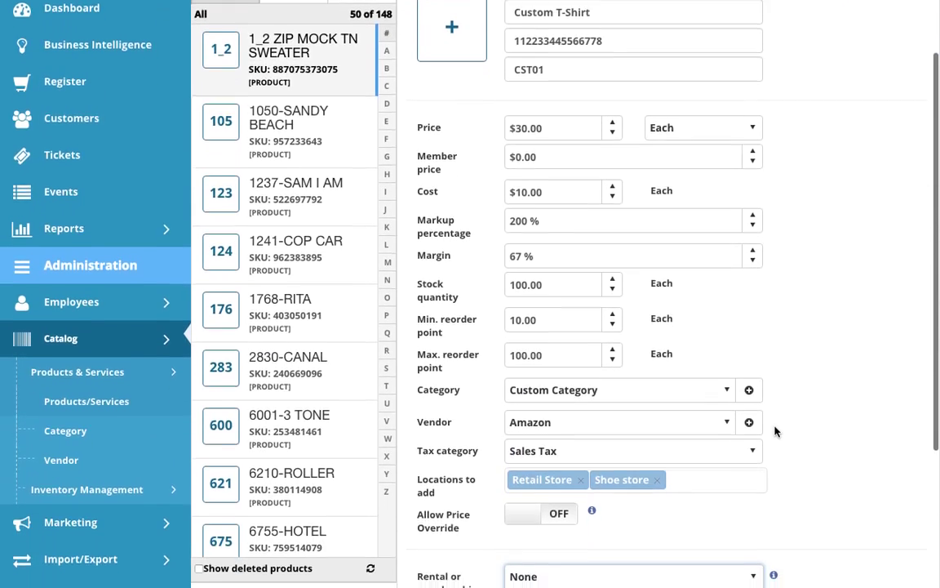
{"action": "left_click", "coordinate": [438, 501]}
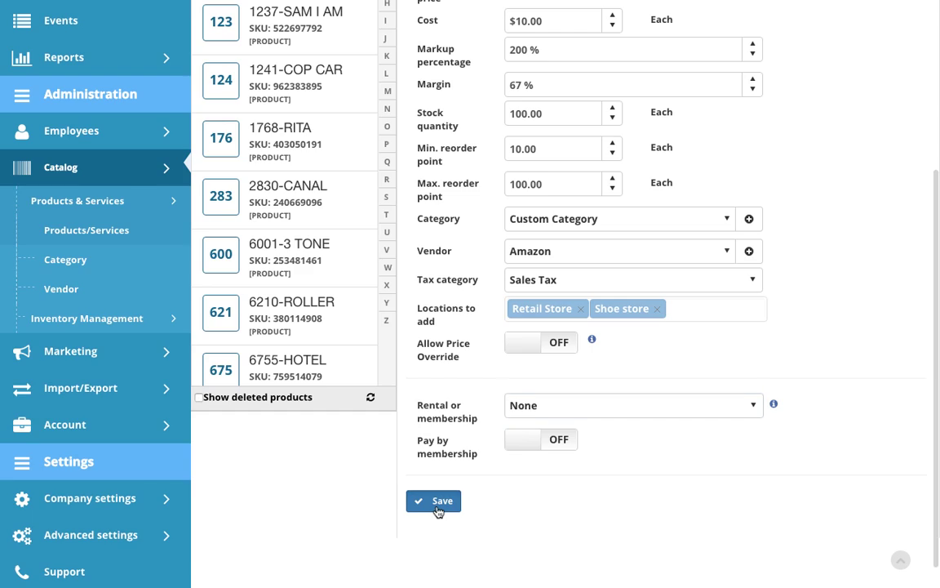